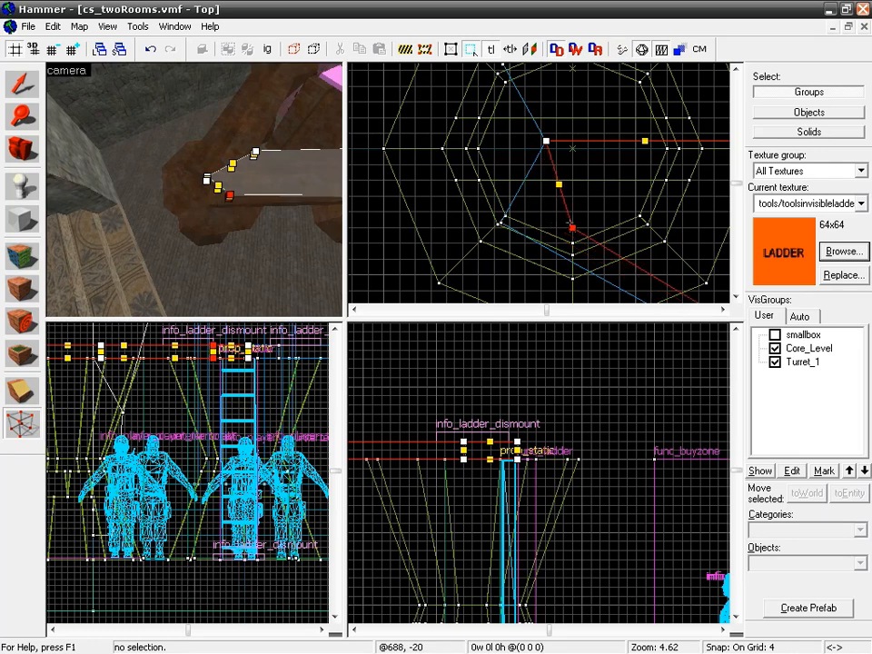
Move the outer end vertex of the upper diagonal beam inward onto the octagonal pillar's centre line in the top view
drag(568, 162, 568, 218)
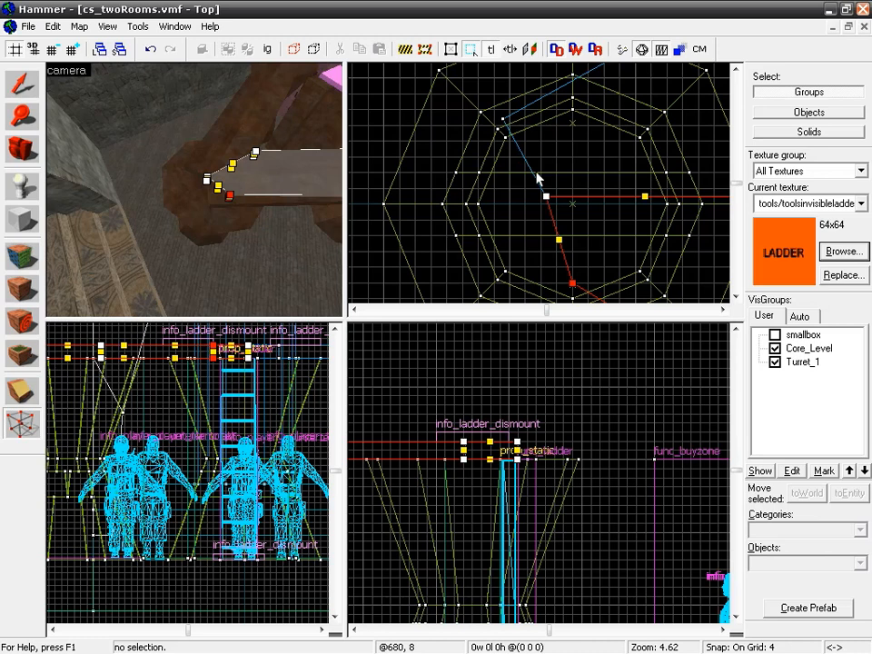
click(22, 84)
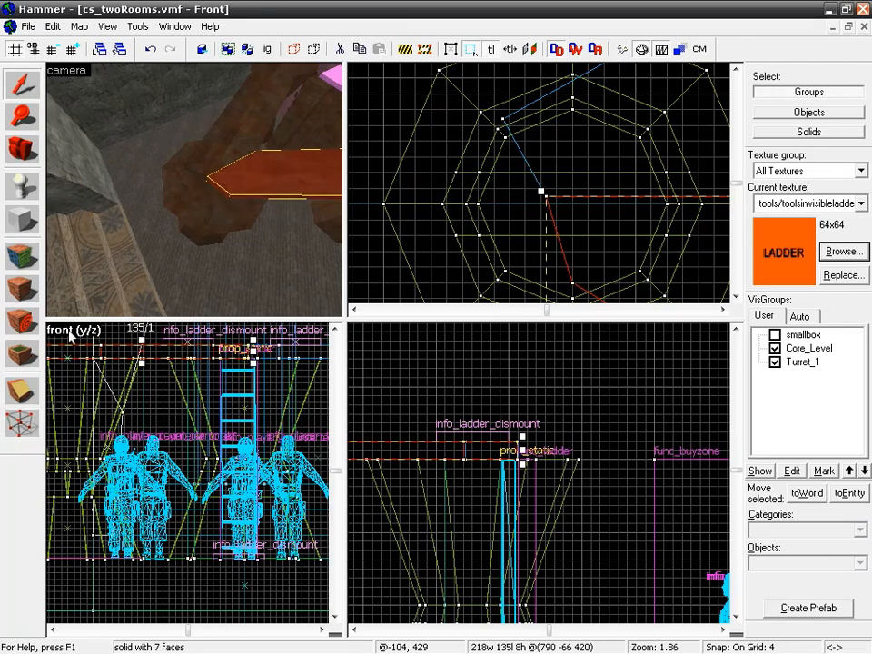
key(ctrl+z)
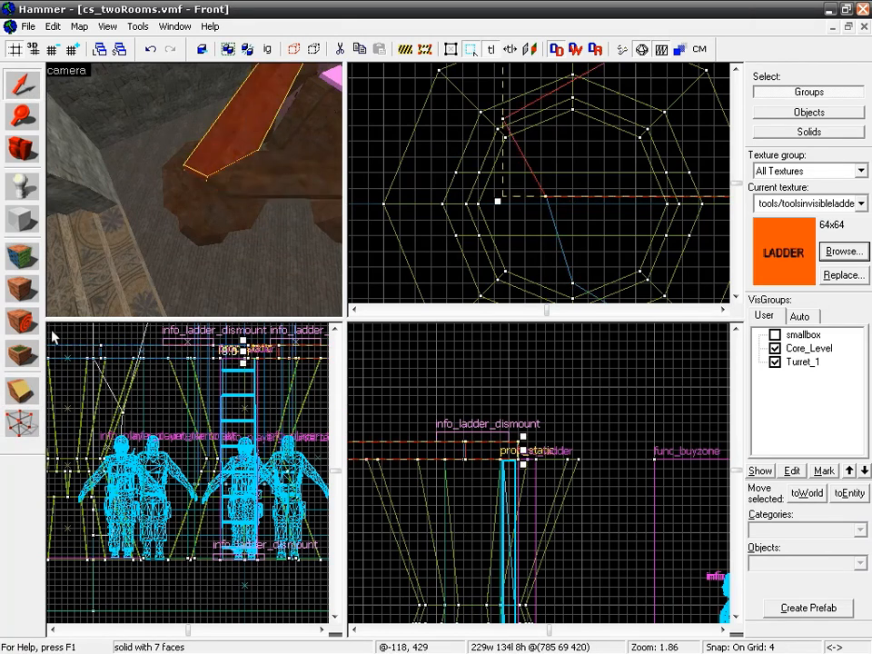
key(shift+v)
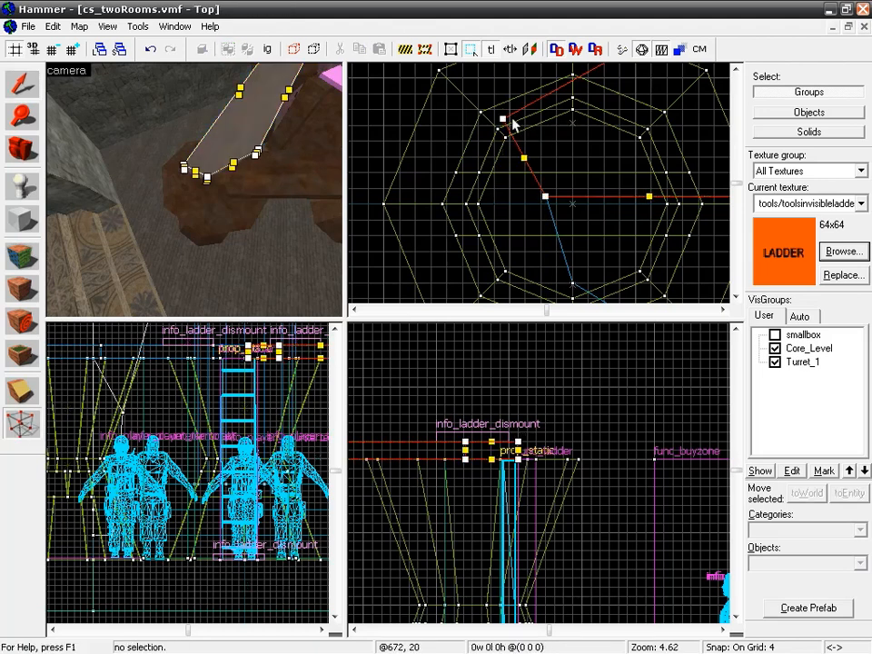
mouse_move(502, 118)
mouse_down()
mouse_move(568, 91)
mouse_move(556, 91)
mouse_move(573, 94)
mouse_move(571, 120)
mouse_up()
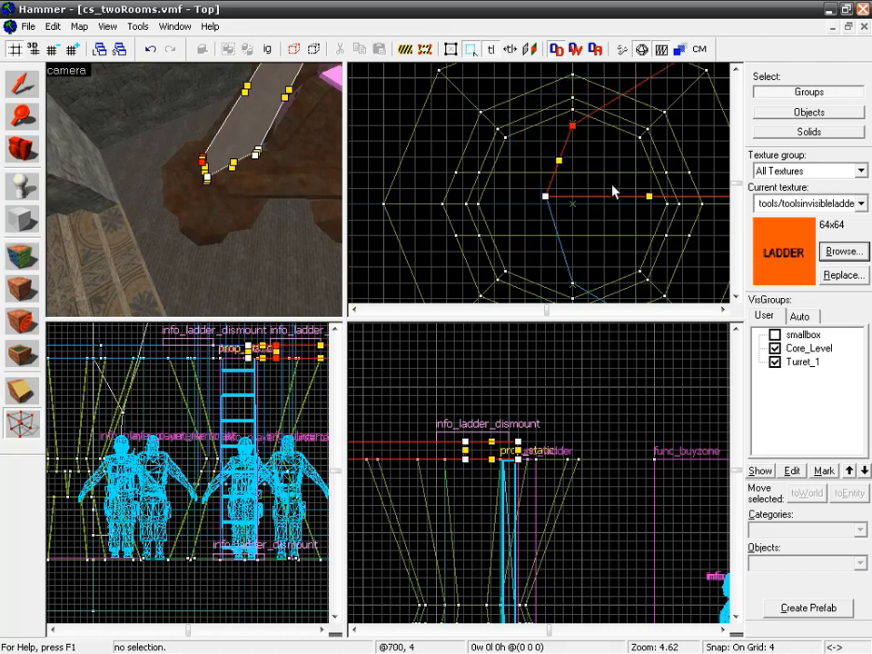
click(22, 83)
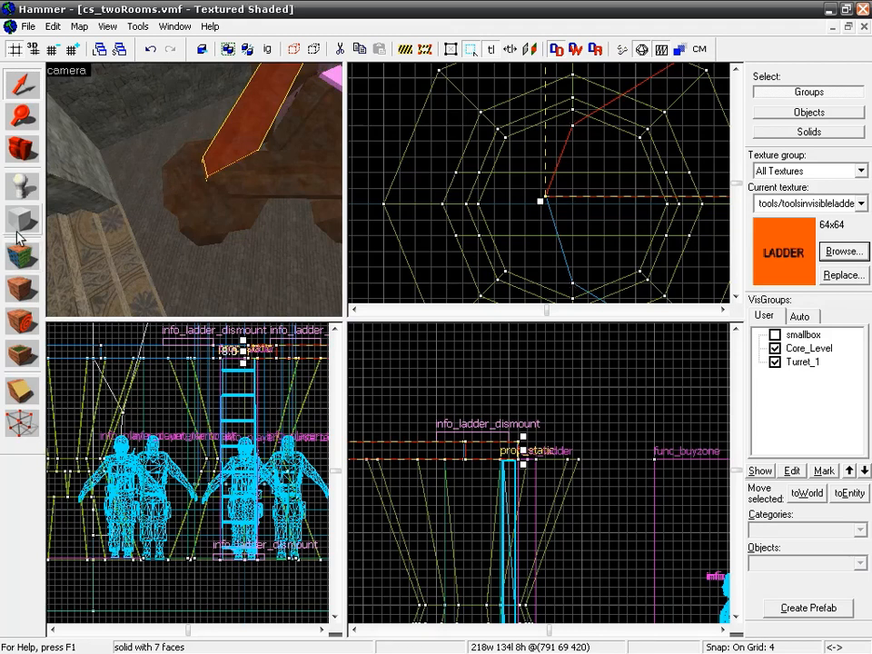
Create a block 4 units wide, 36 long and 24 high, standing on the pillar top's outer left edge
key(shift+b)
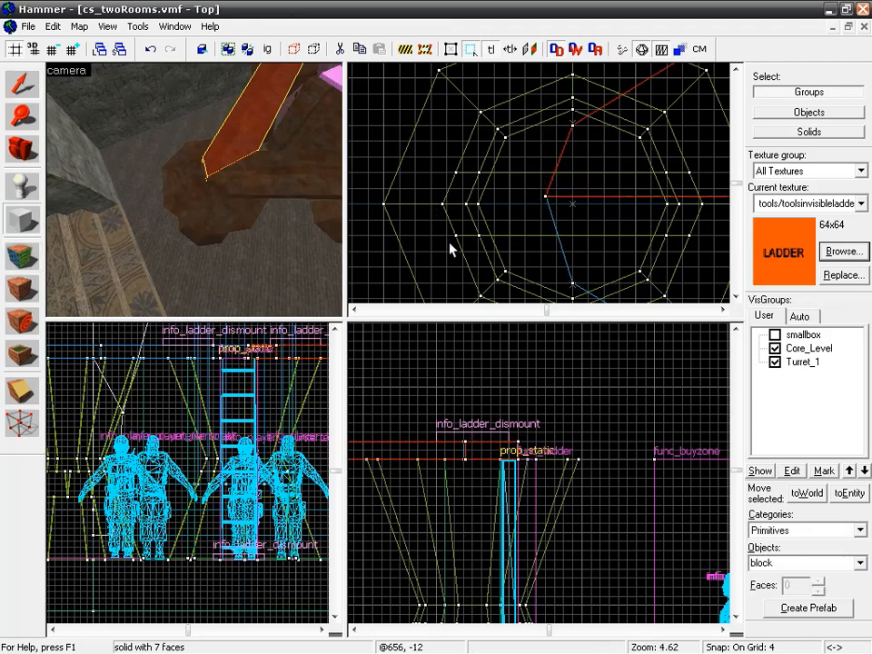
scroll(473, 218, down, 5)
drag(428, 157, 442, 218)
middle_drag(445, 436, 672, 465)
middle_drag(412, 379, 533, 417)
scroll(523, 427, down, 6)
scroll(575, 460, up, 8)
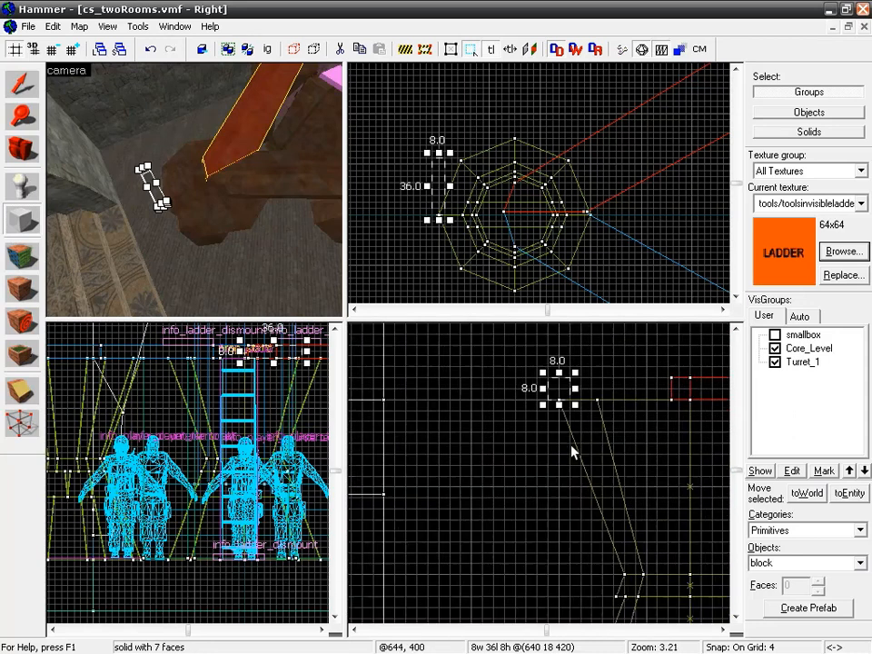
drag(537, 457, 536, 401)
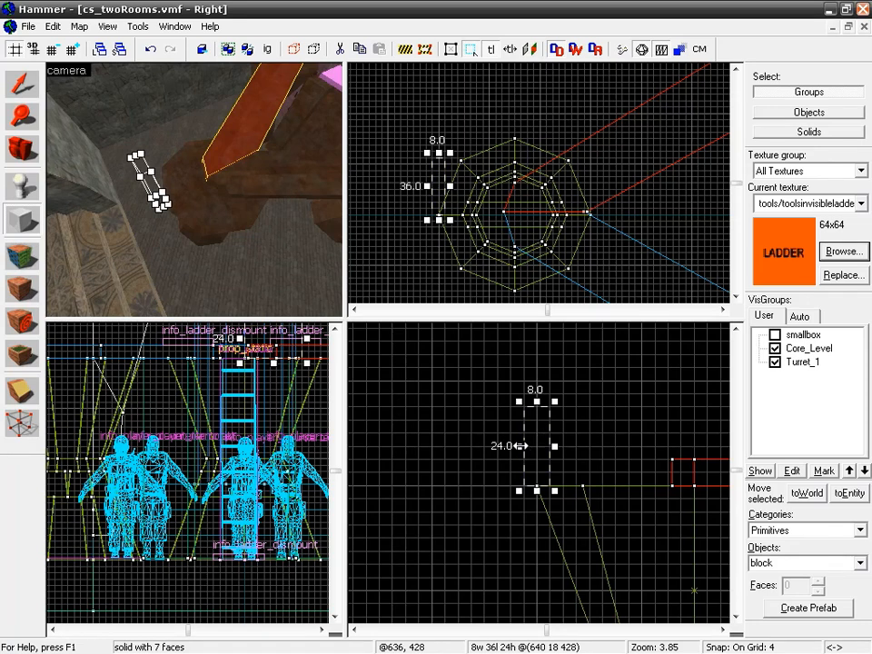
drag(524, 446, 537, 446)
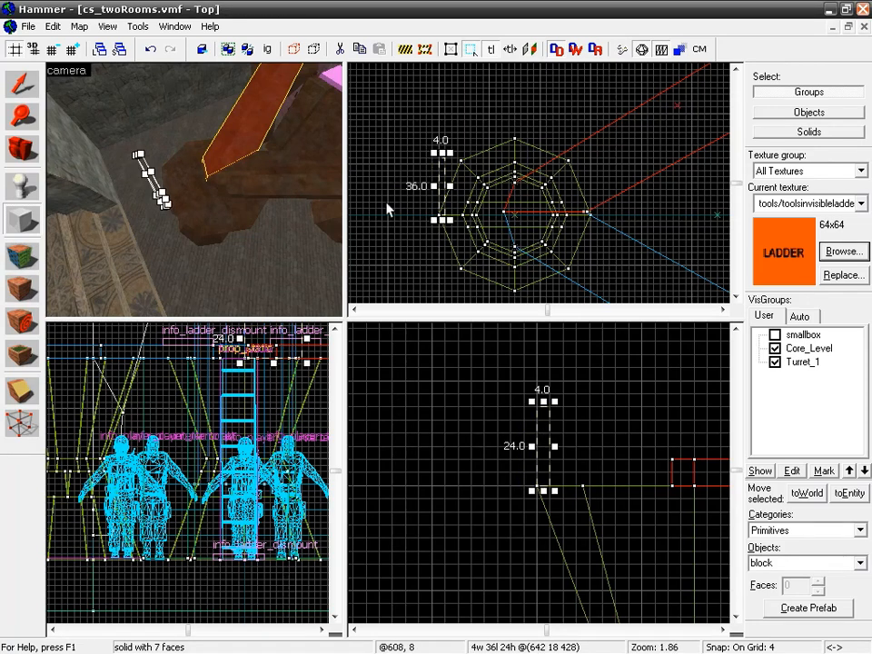
key(Return)
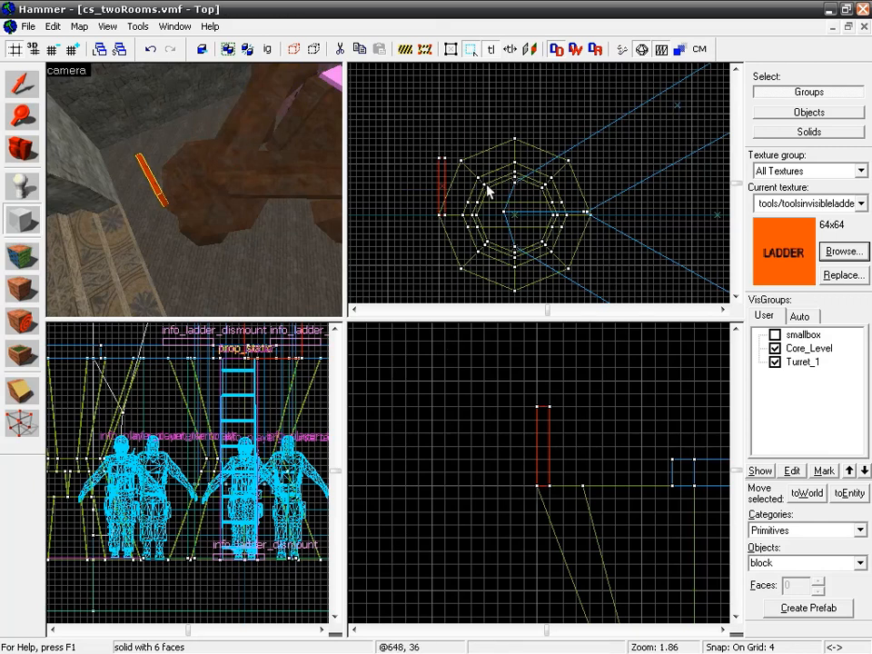
Select the new edge block and widen it to 8 units toward the pillar's centre
click(20, 77)
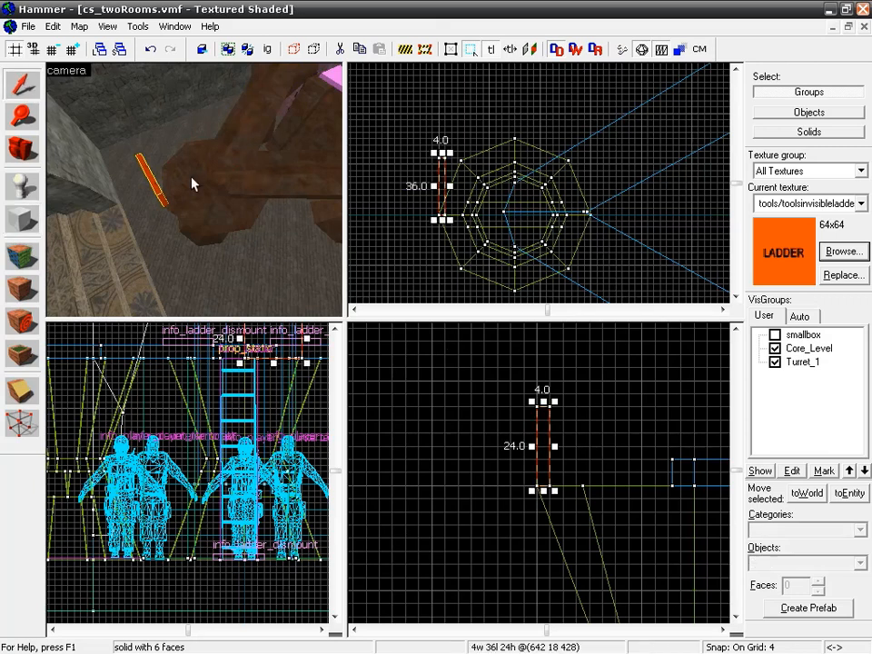
click(272, 186)
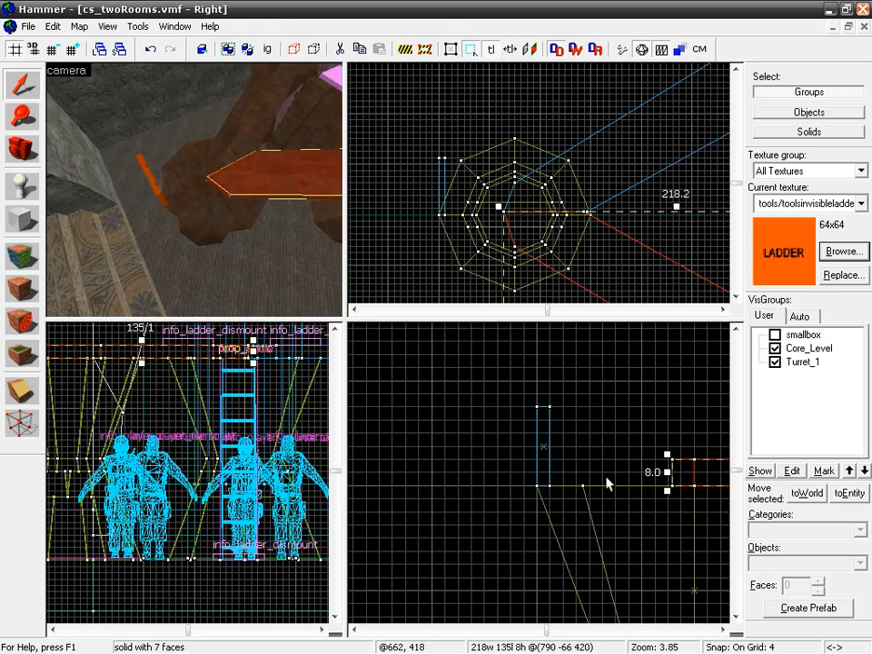
click(548, 431)
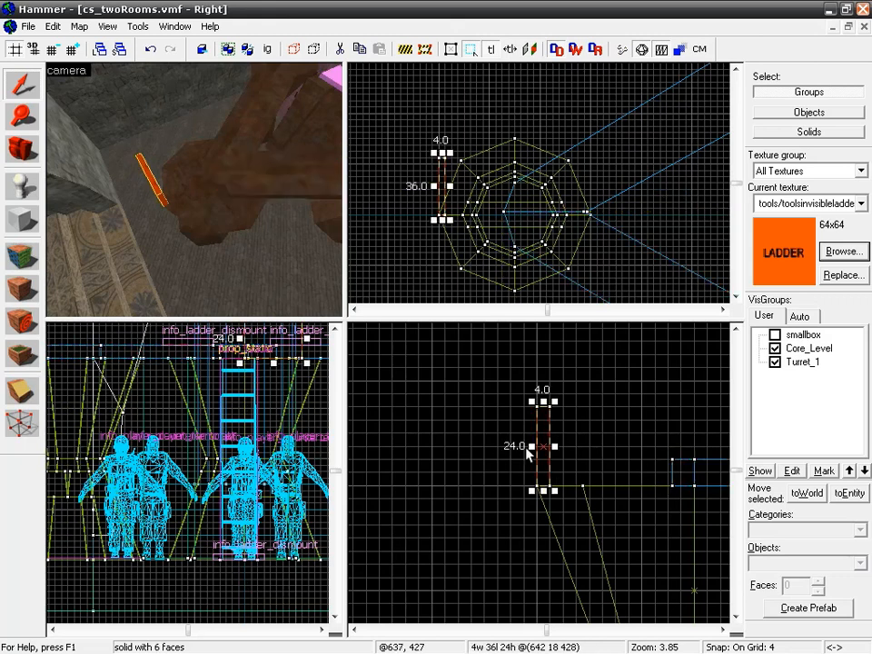
drag(554, 446, 567, 446)
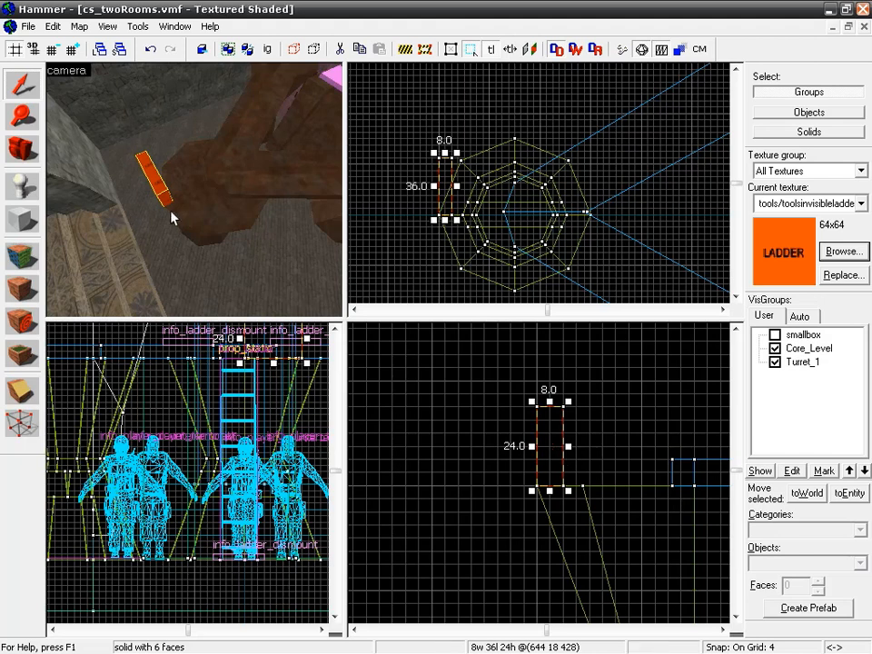
Find a metal texture and apply cs_havana/metal02 to all faces of the edge block
click(22, 257)
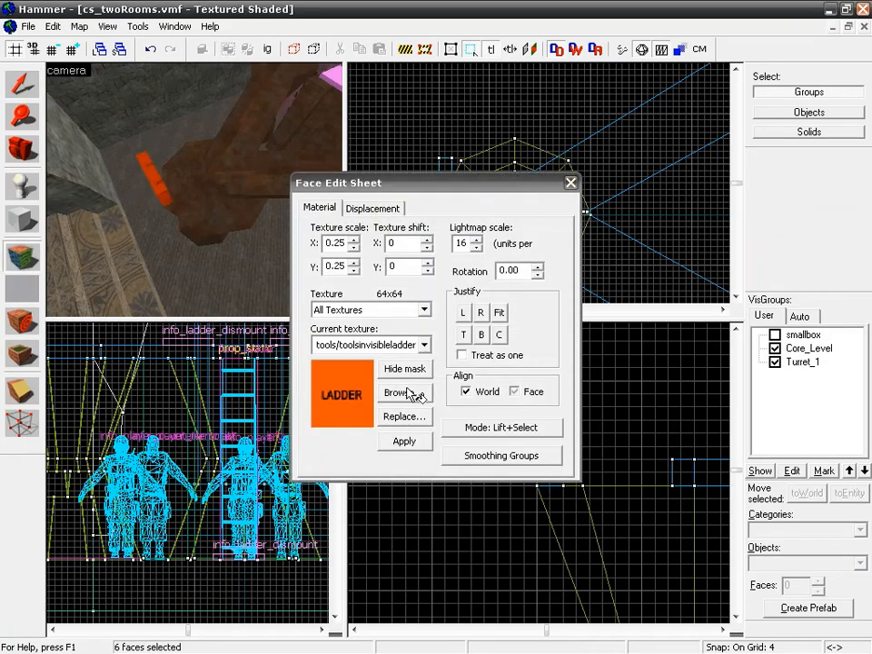
click(403, 394)
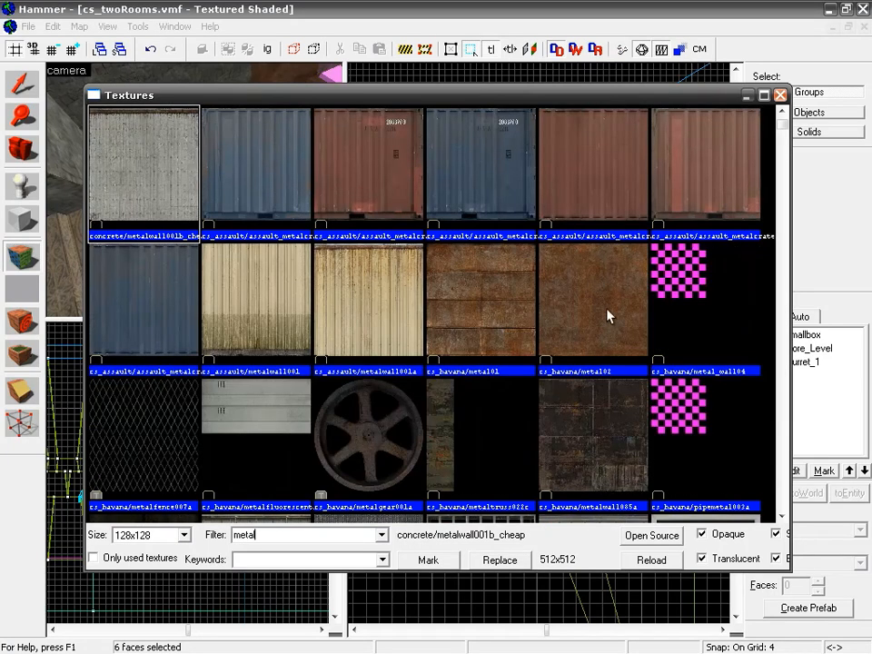
double_click(595, 320)
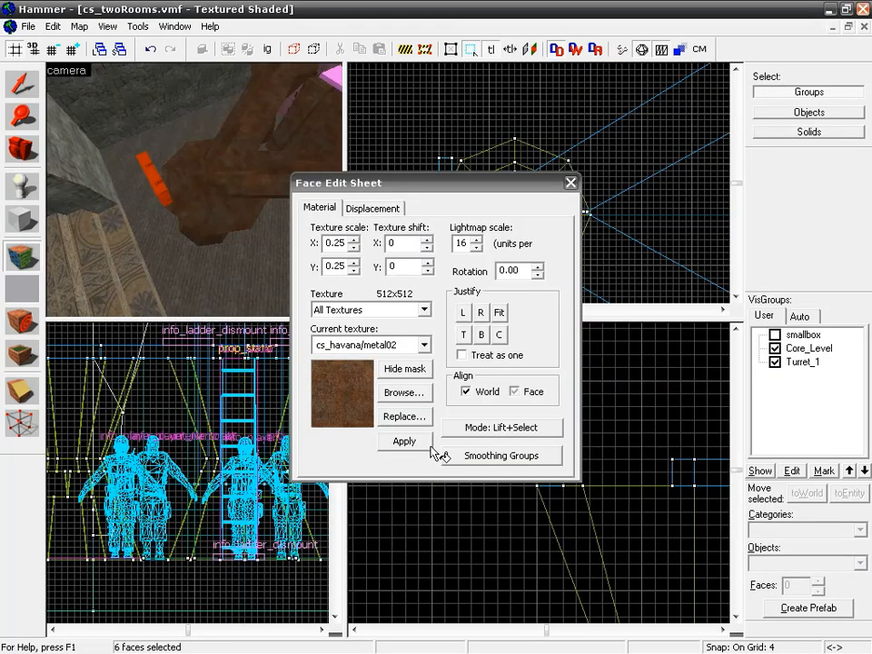
click(401, 441)
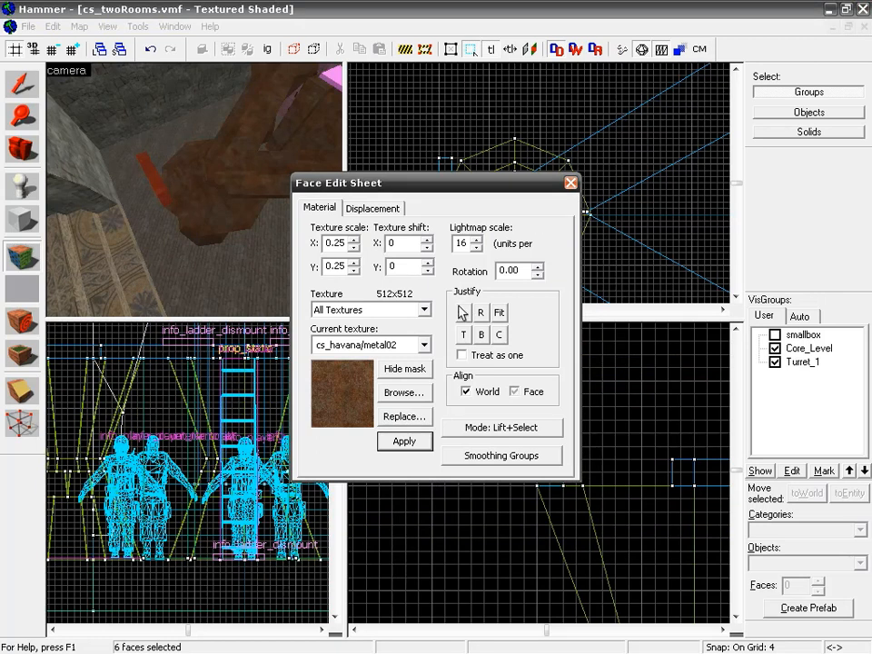
click(571, 182)
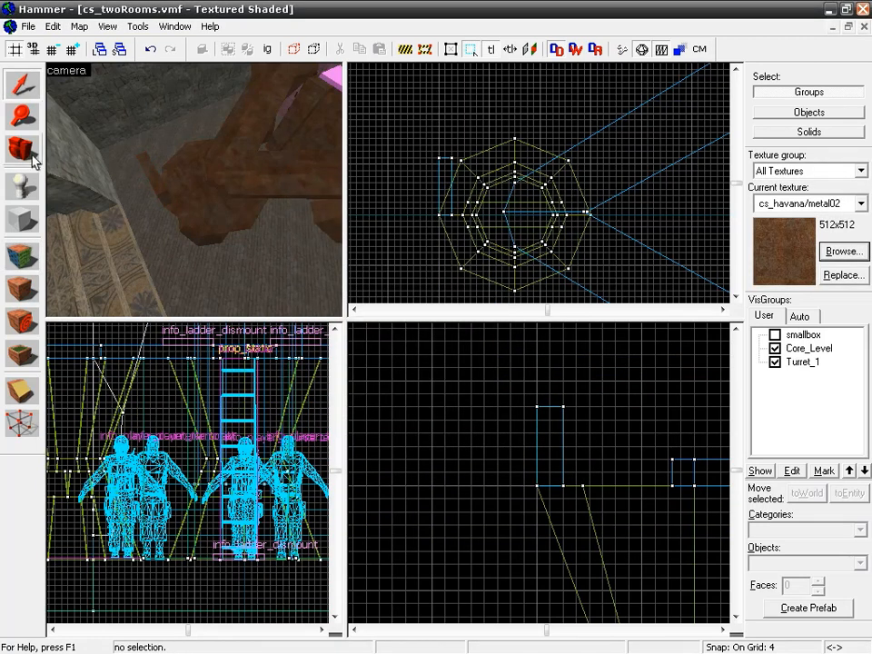
Duplicate the metal edge block and place the copy end to end below the original in the top view
click(21, 88)
key(z)
key(w)
key(z)
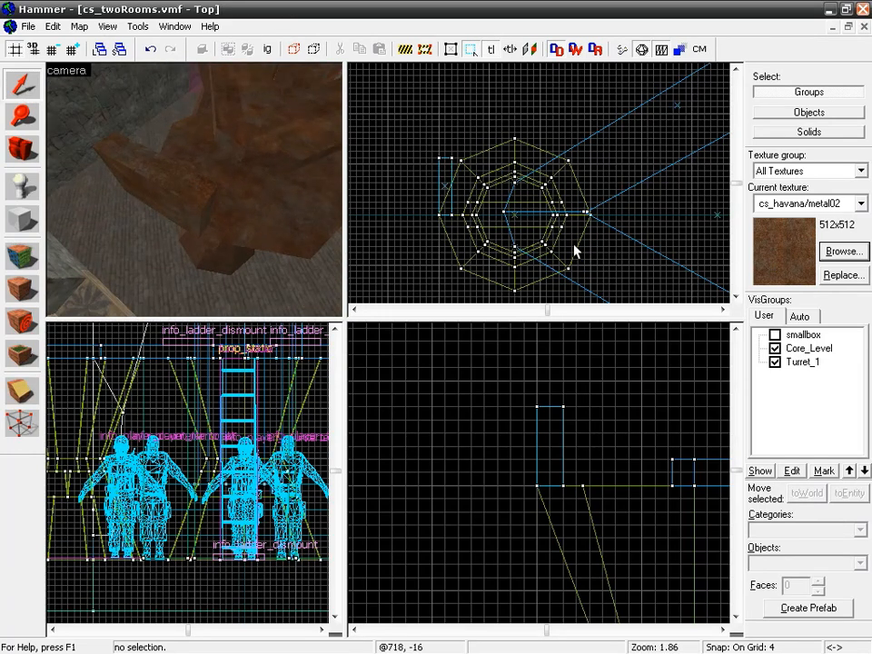
click(450, 179)
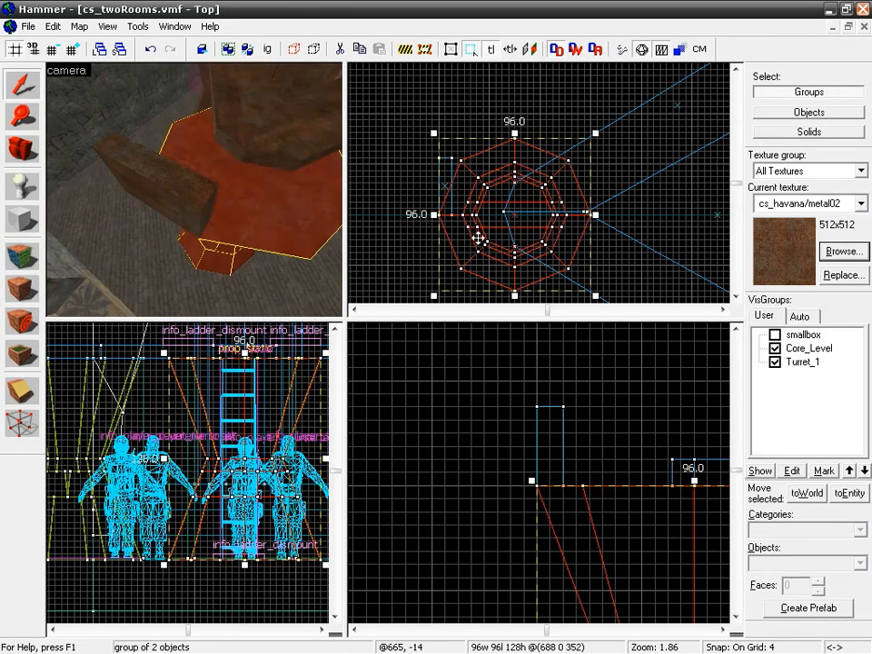
key(ctrl+z)
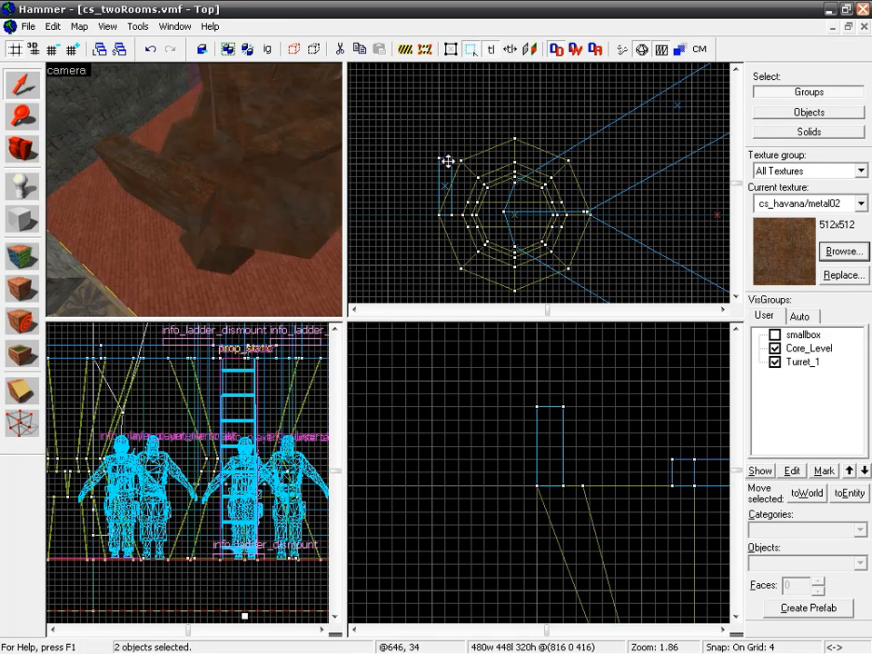
click(133, 189)
drag(444, 186, 449, 253)
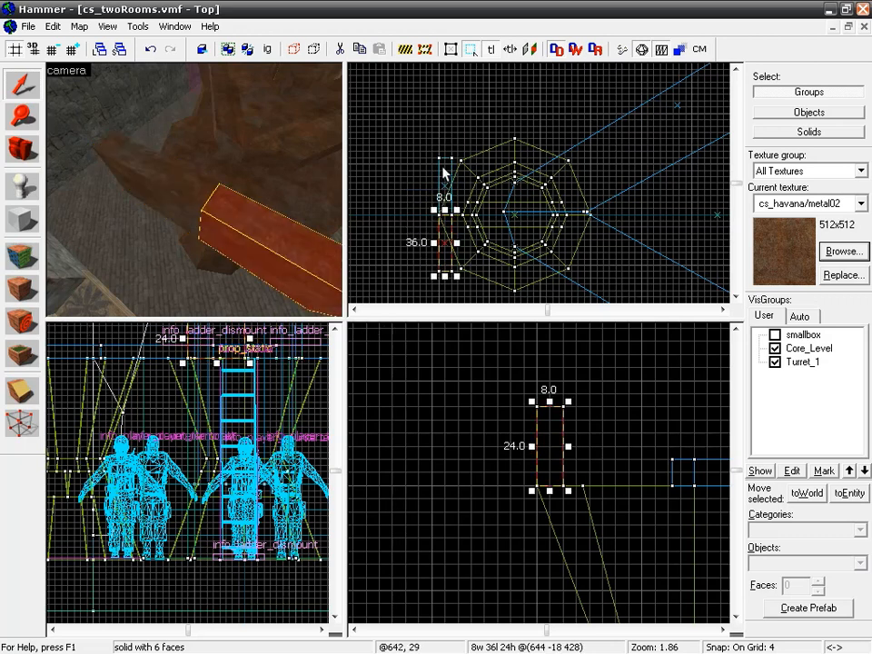
Rotate the original edge block by -35 about the Z axis using the transformation values
key(ctrl+z)
click(137, 25)
click(136, 225)
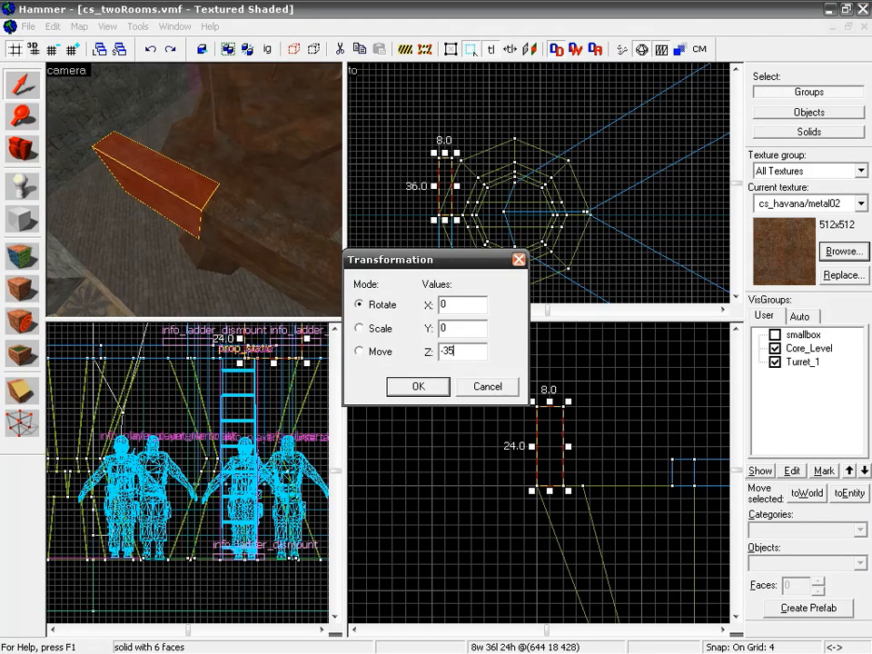
text(-35)
key(Return)
Adjust the original block's rotation to match the octagon's upper-left side and move it onto that edge
click(441, 180)
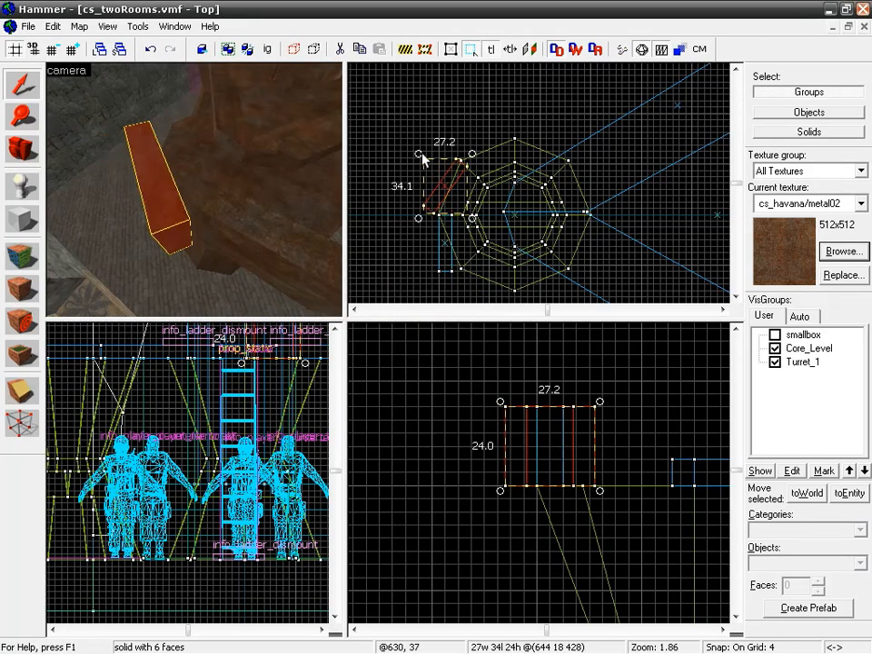
drag(417, 218, 423, 218)
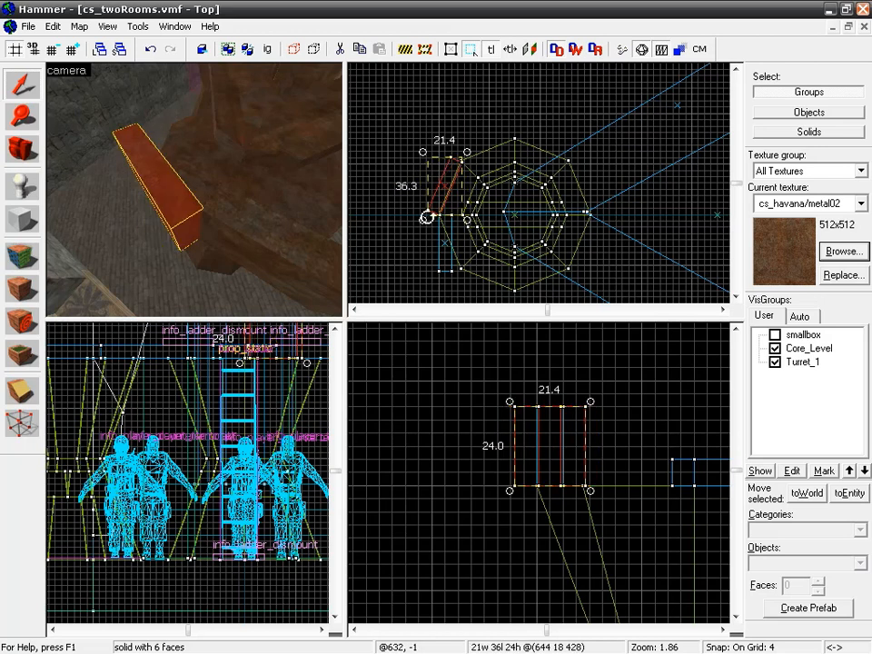
drag(438, 177, 460, 181)
Rotate the copied block freehand so it runs parallel to the octagon's lower-left side
click(445, 236)
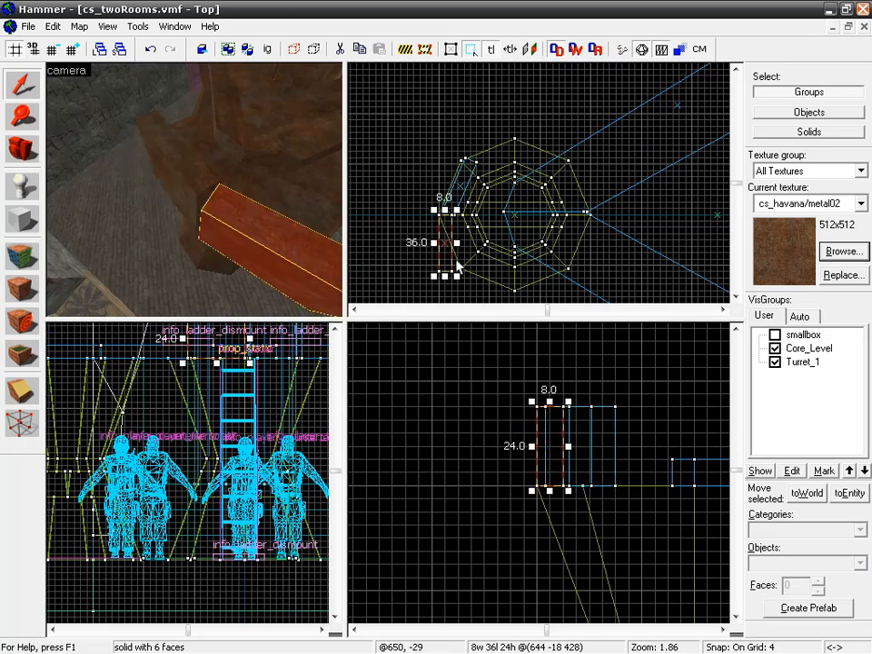
click(445, 253)
drag(456, 276, 456, 238)
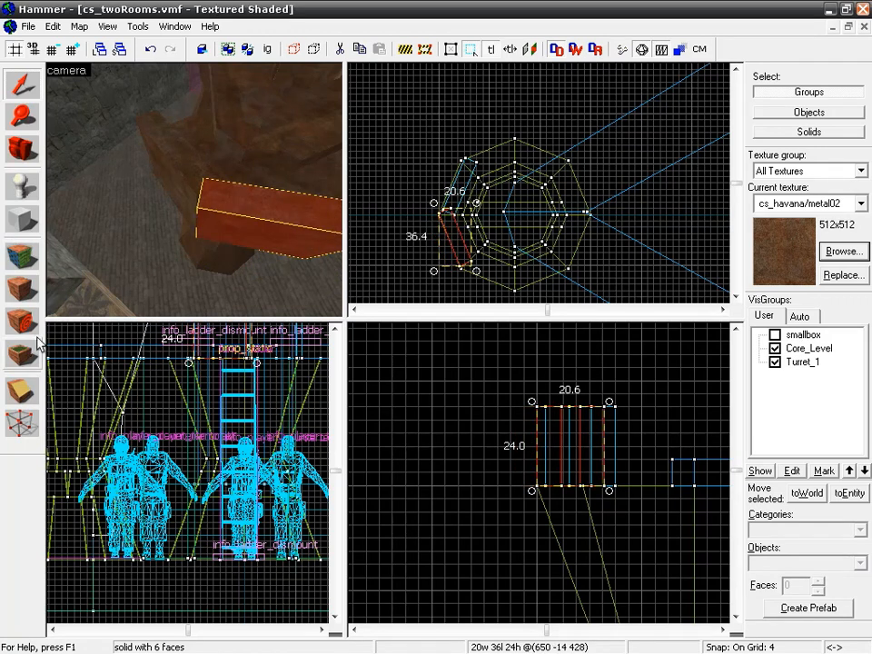
scroll(458, 237, up, 5)
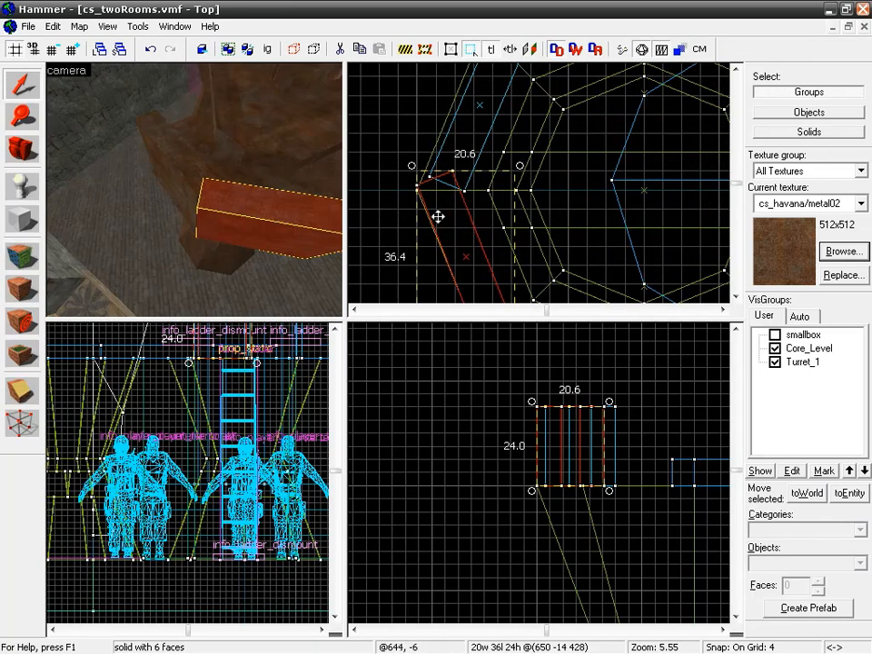
scroll(416, 184, up, 2)
drag(407, 149, 400, 147)
drag(416, 210, 390, 130)
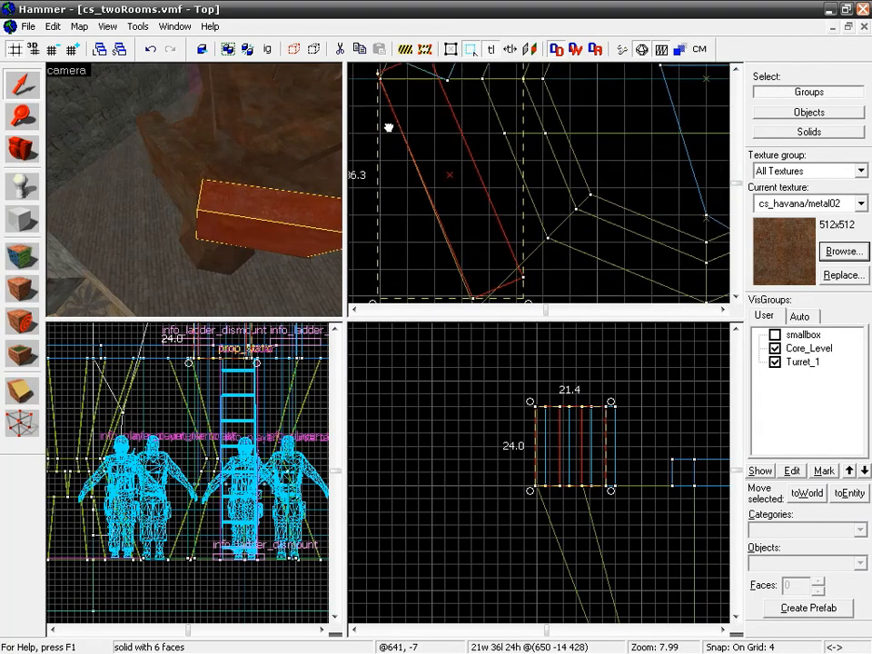
Fine-tune the lower block's rotation to run parallel to the octagon's lower-left side and undo the trial move
click(536, 296)
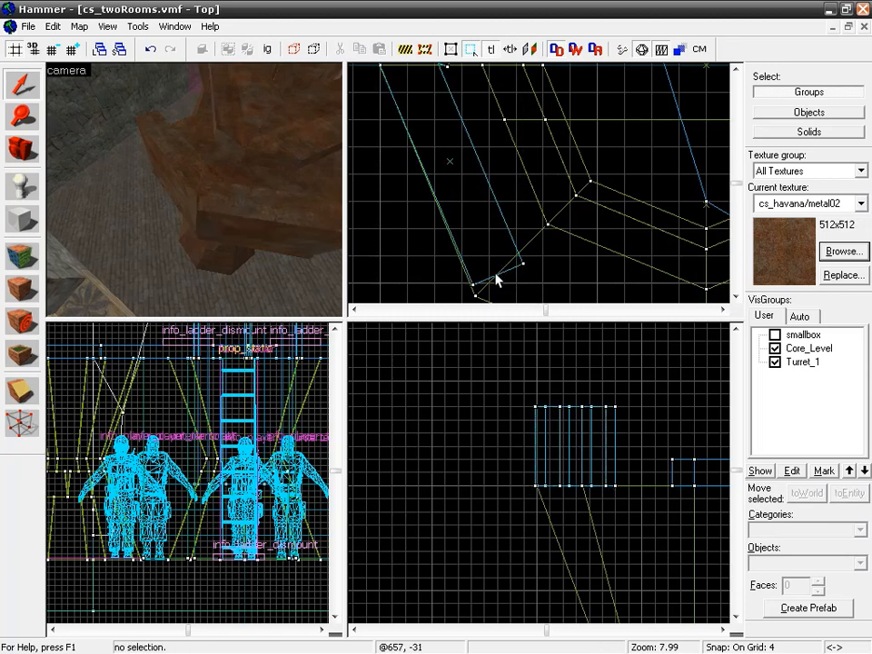
click(206, 215)
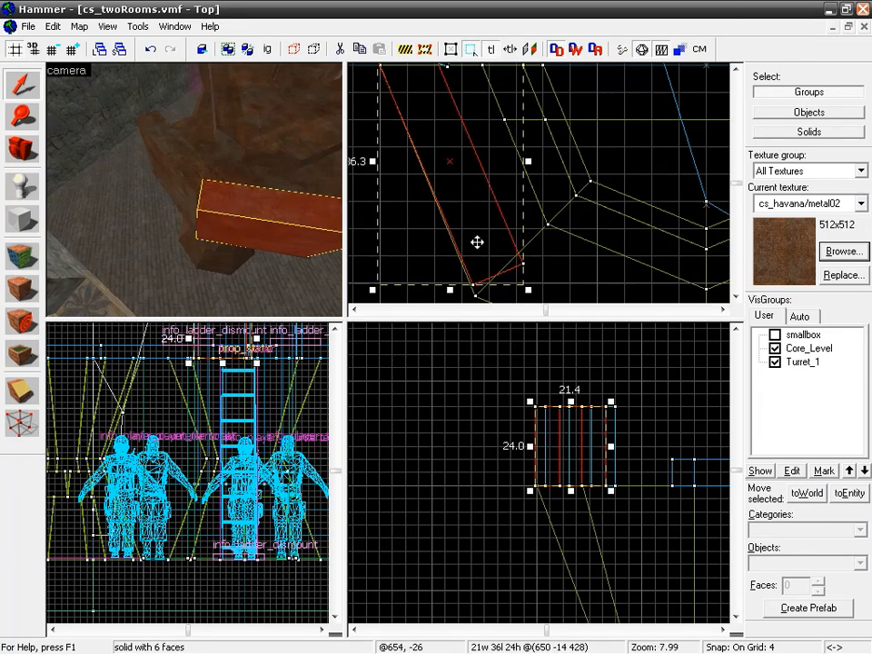
click(529, 243)
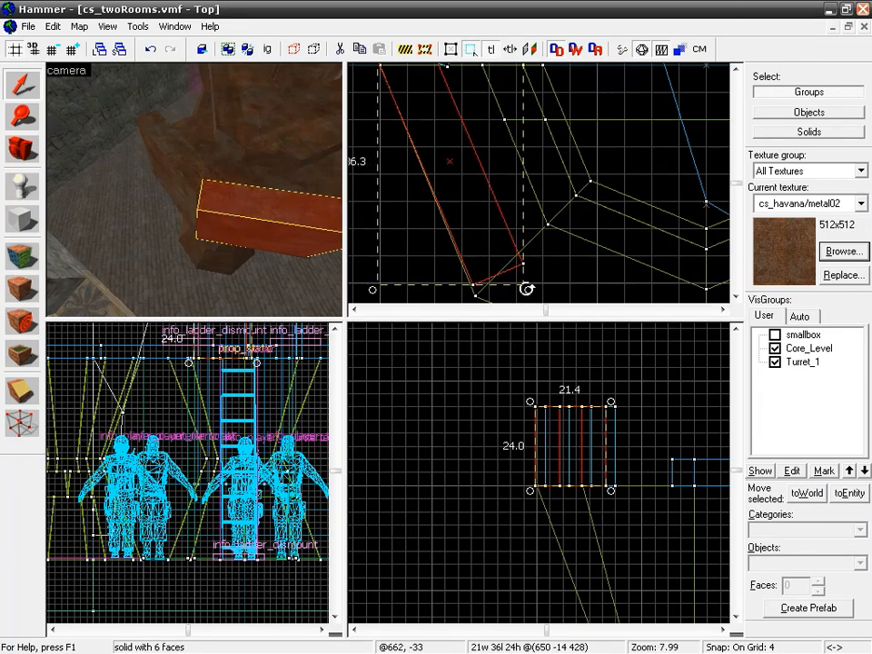
drag(527, 289, 527, 289)
drag(462, 212, 467, 216)
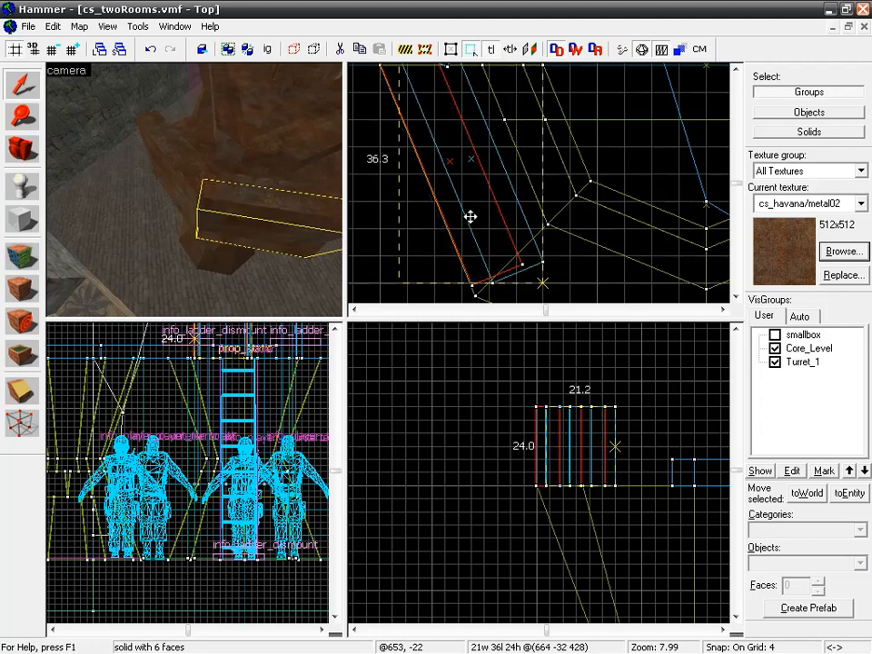
key(ctrl+z)
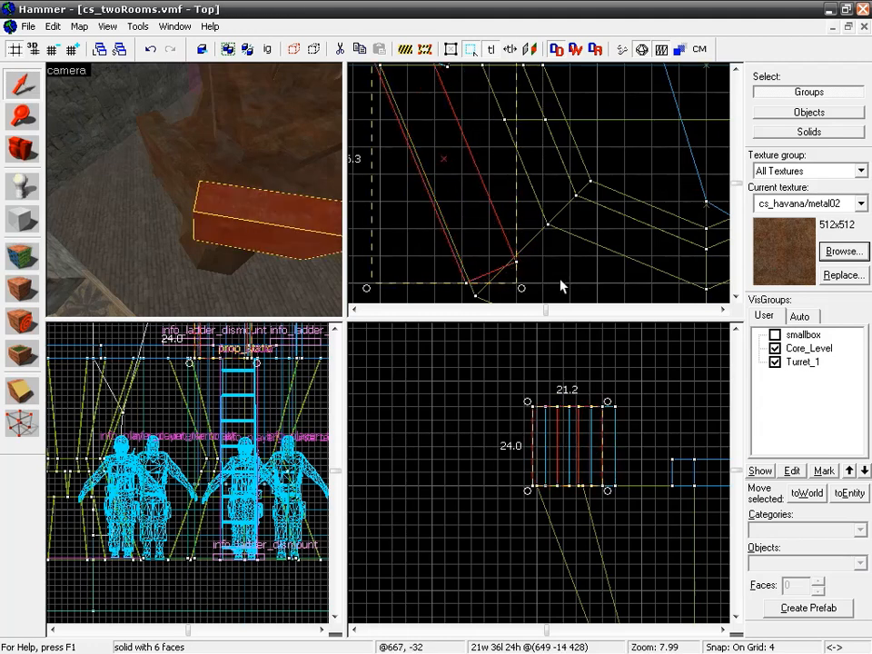
Move the lower block against the octagon's lower-left edge and set the grid snap to 1
drag(444, 179, 455, 171)
key(Escape)
key(bracketleft)
key(bracketleft)
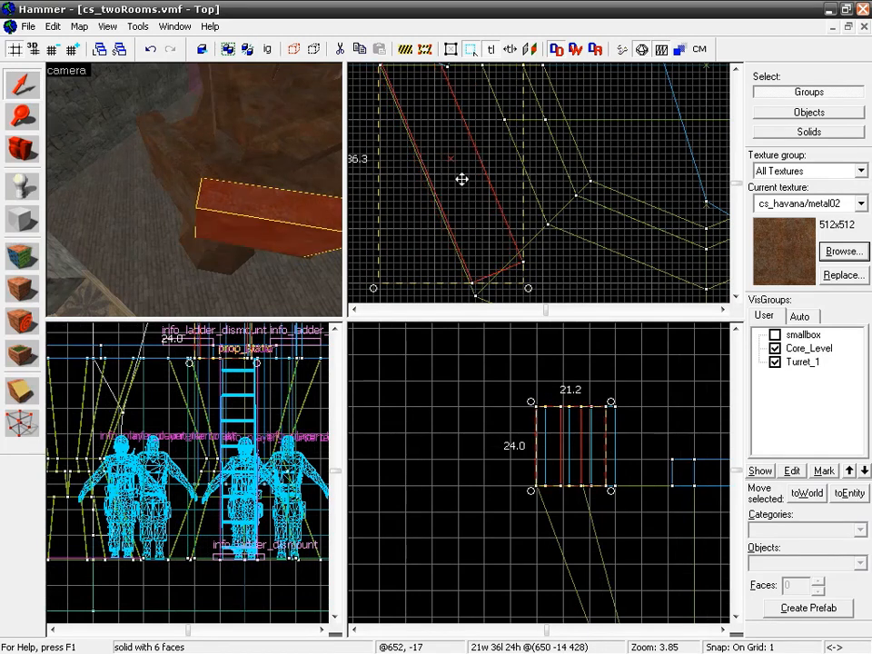
Fine-tune the upper block's rotation to match the octagon's upper-left side and move it onto that edge
scroll(466, 187, up, 4)
click(502, 182)
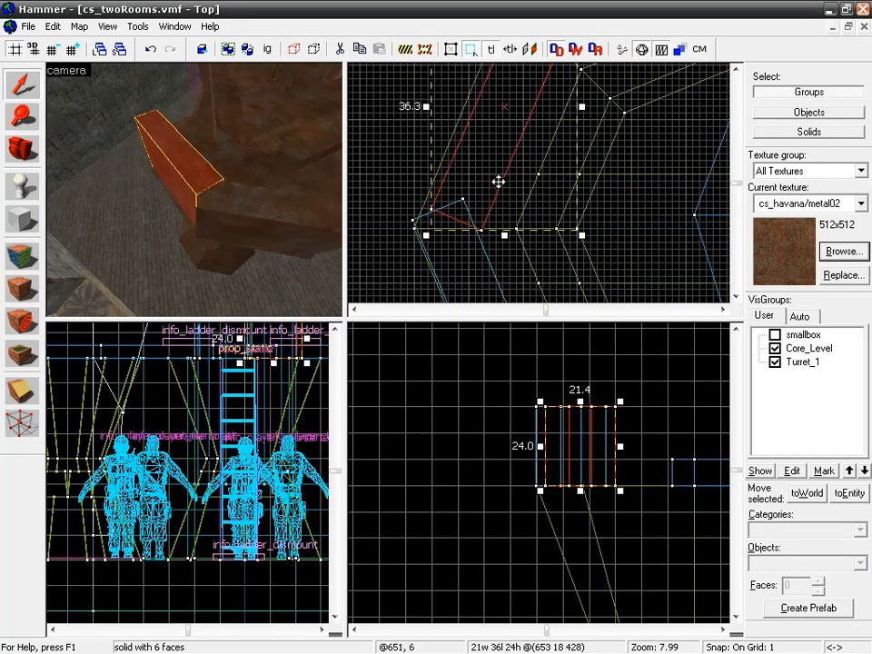
click(482, 178)
mouse_move(584, 235)
mouse_down()
mouse_move(571, 234)
mouse_move(578, 234)
mouse_up()
mouse_move(510, 174)
mouse_down()
mouse_move(531, 229)
mouse_move(506, 196)
mouse_up()
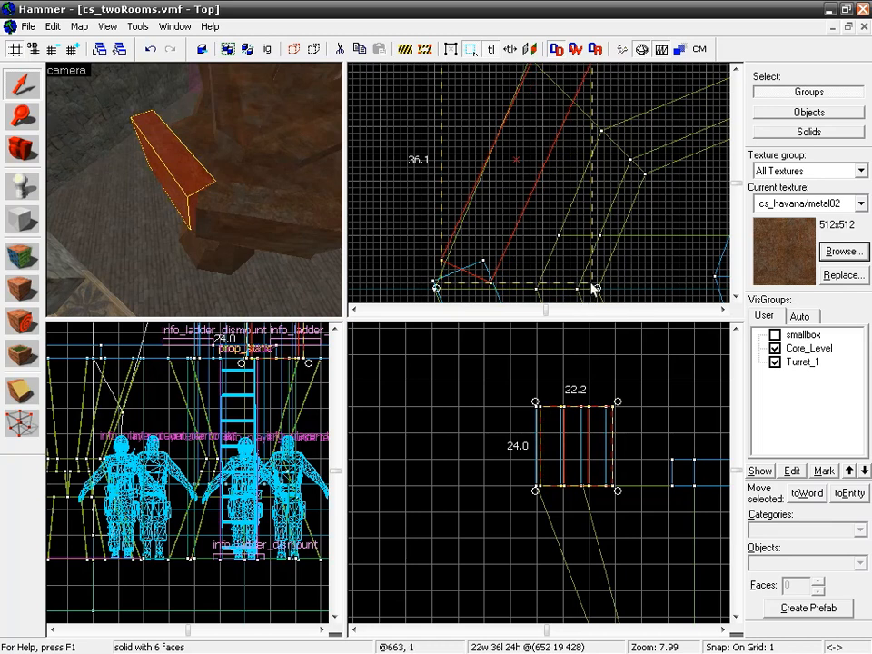
mouse_move(596, 286)
mouse_down()
mouse_move(601, 278)
mouse_move(598, 288)
mouse_up()
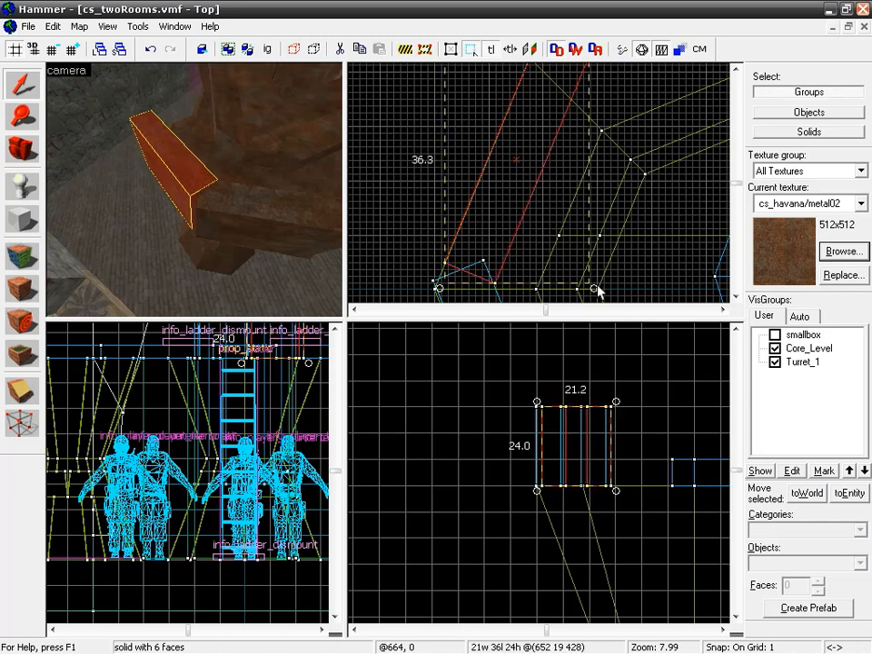
drag(499, 210, 492, 225)
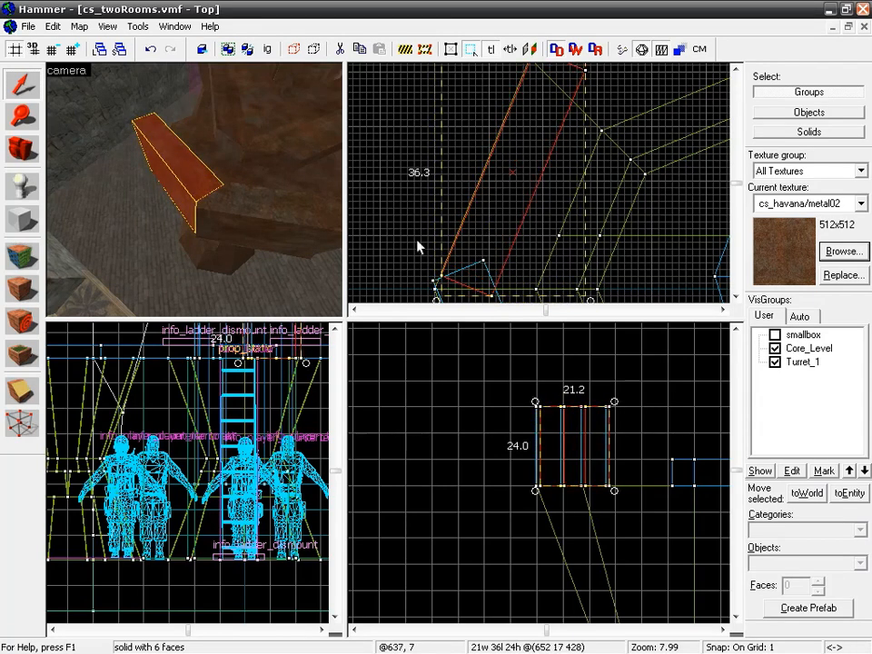
Move the lower and upper blocks so their outer corners meet exactly at the octagon's left corner
middle_drag(423, 241, 430, 156)
click(243, 205)
drag(472, 241, 472, 248)
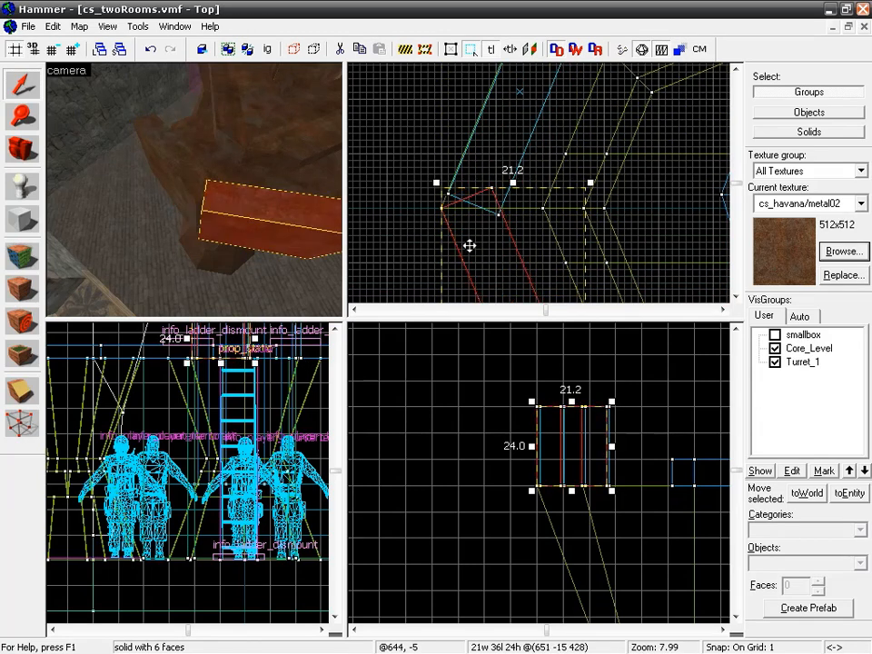
click(186, 173)
drag(482, 163, 477, 170)
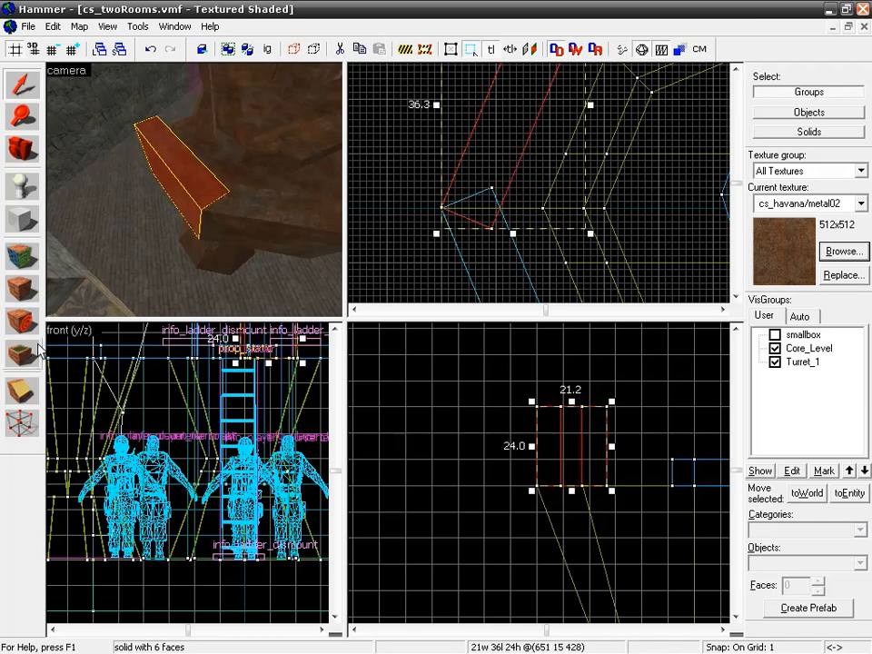
Clip the upper block along a horizontal line through the octagon's left corner, keeping the part above the line
click(22, 392)
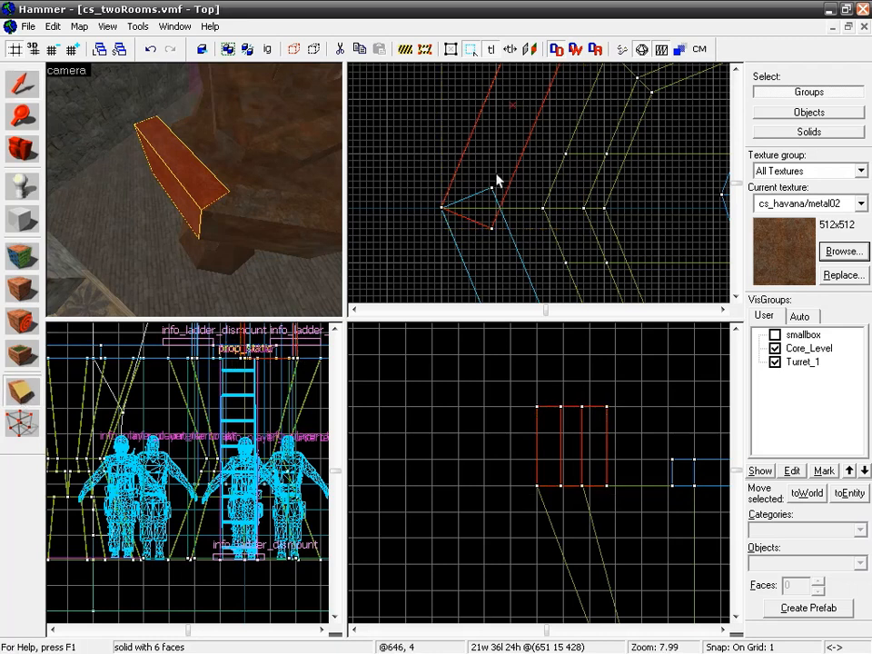
drag(421, 208, 530, 208)
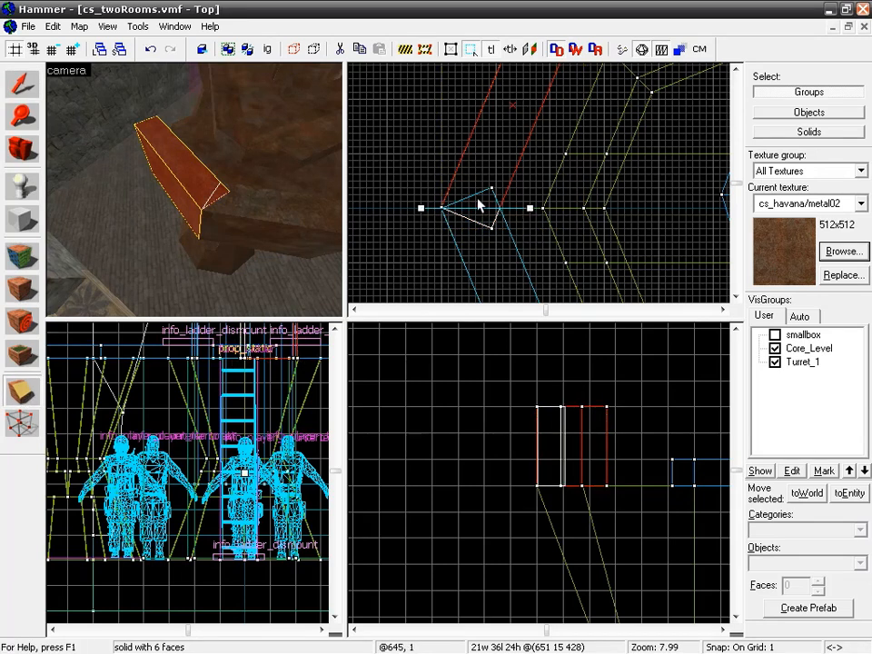
click(24, 392)
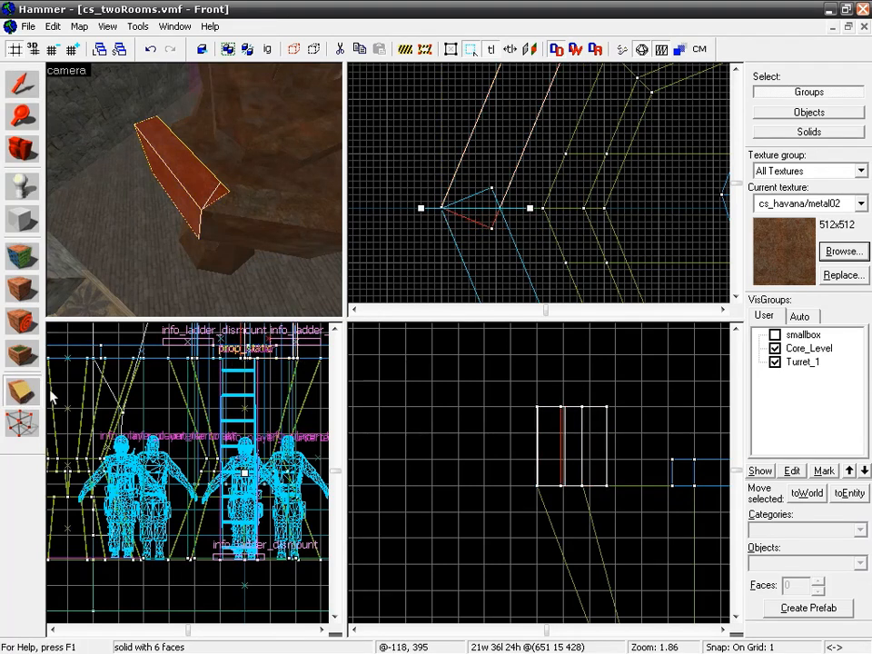
key(Return)
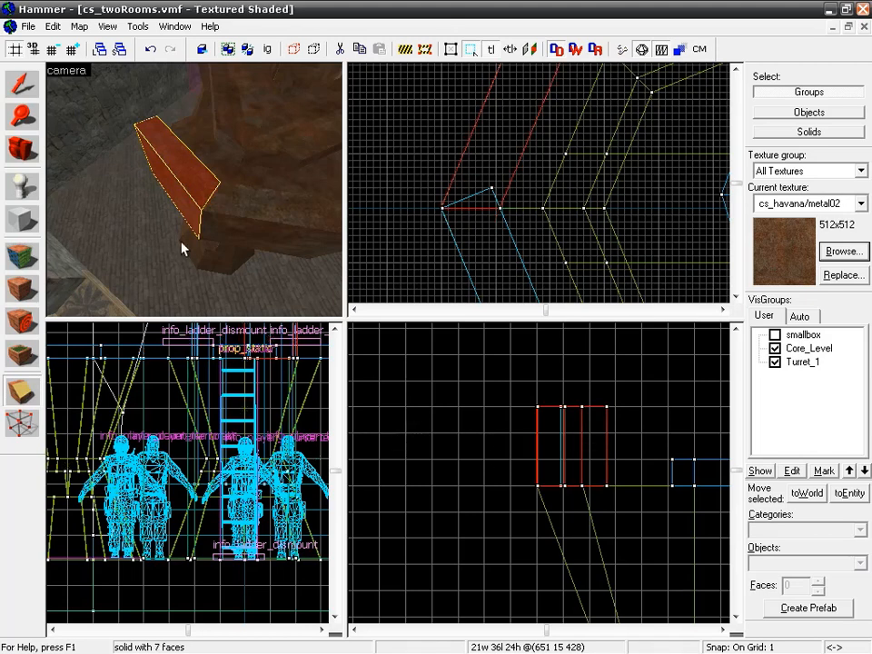
Clip the lower block along the same horizontal line through the left corner, keeping the part below it
click(22, 82)
click(247, 214)
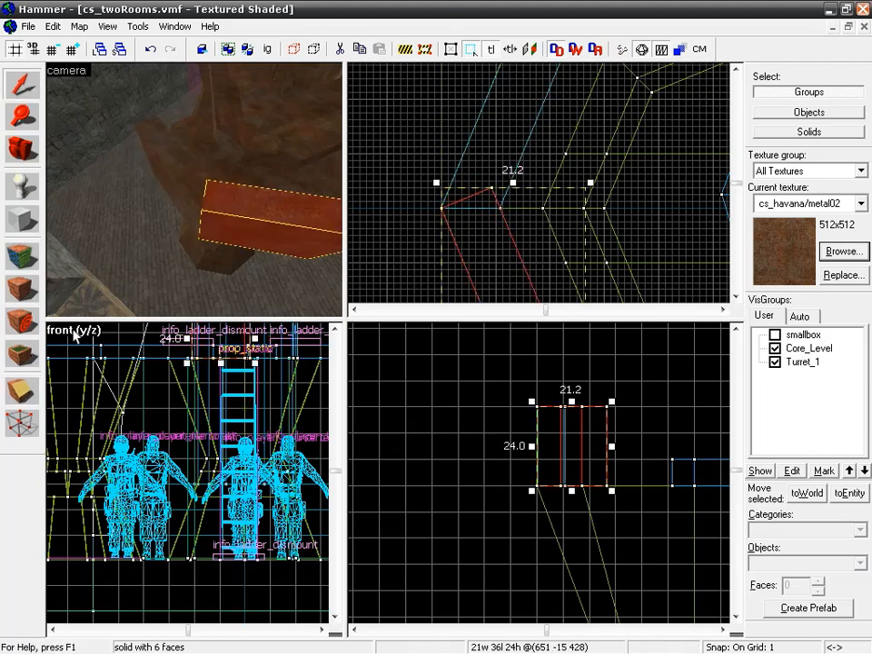
click(22, 392)
drag(422, 208, 524, 208)
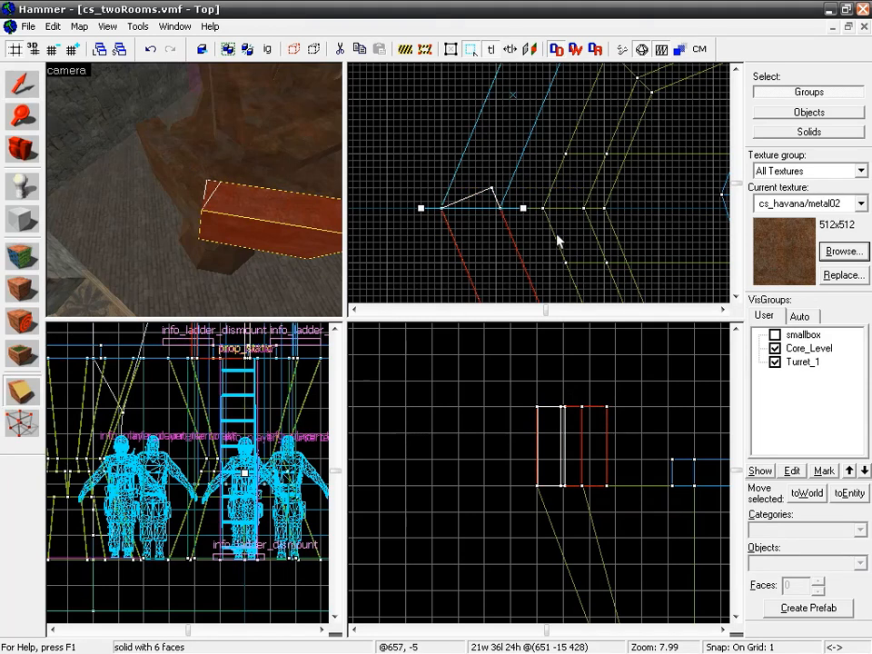
click(22, 392)
click(24, 394)
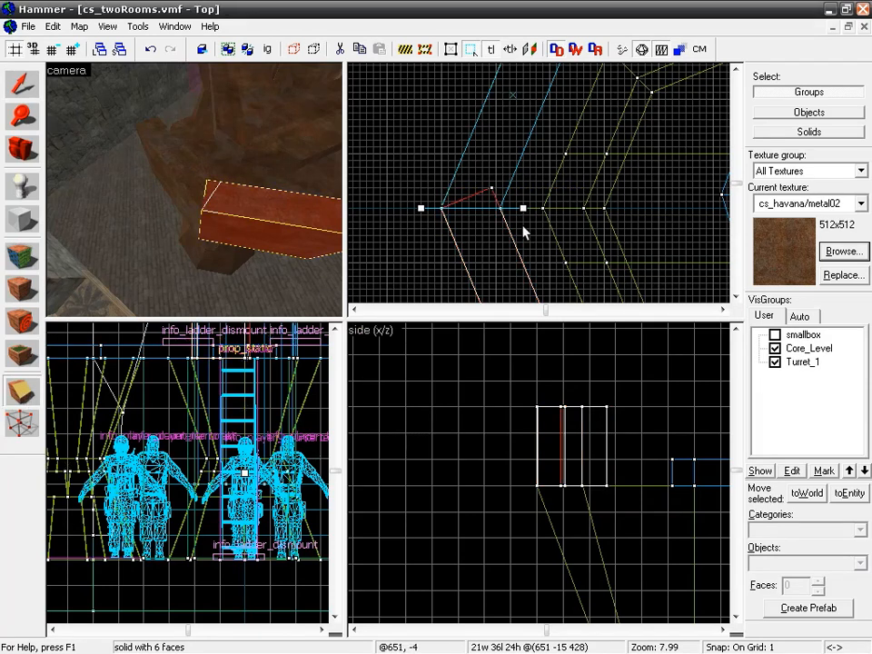
key(Return)
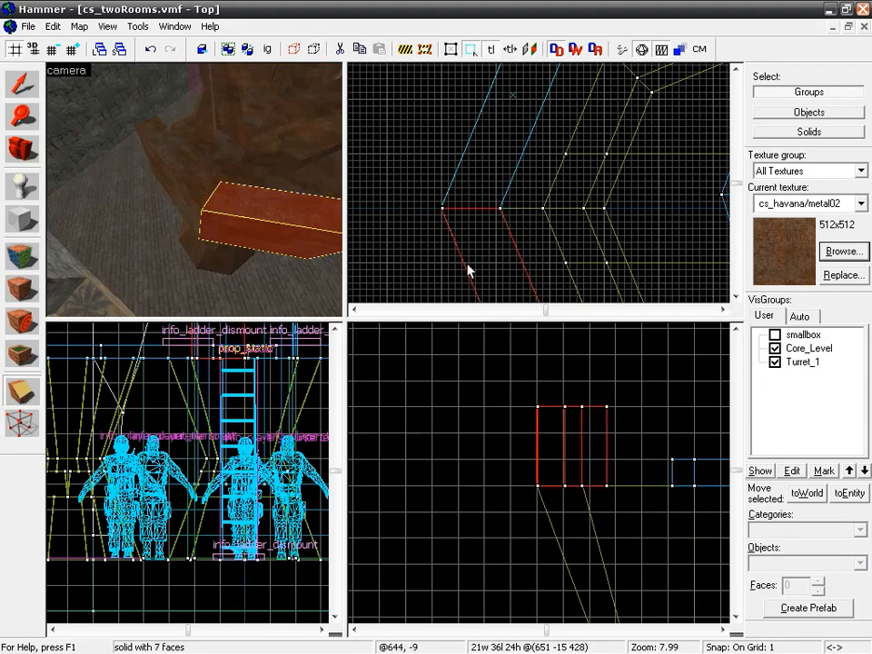
click(16, 86)
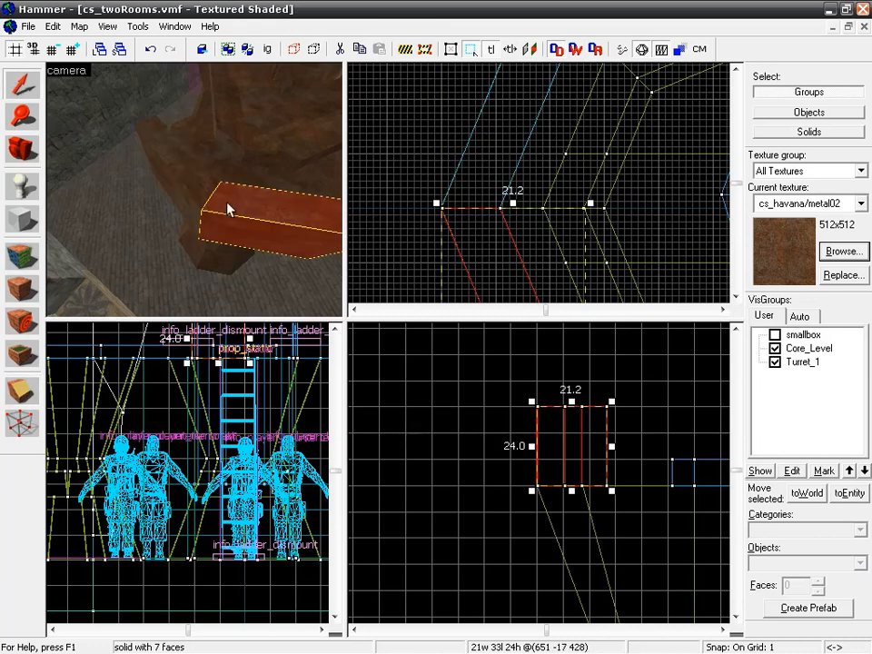
Select both mitred railing blocks, stretch them upward to a height of 40 units, and set the grid snap to 2
key(s)
key(w)
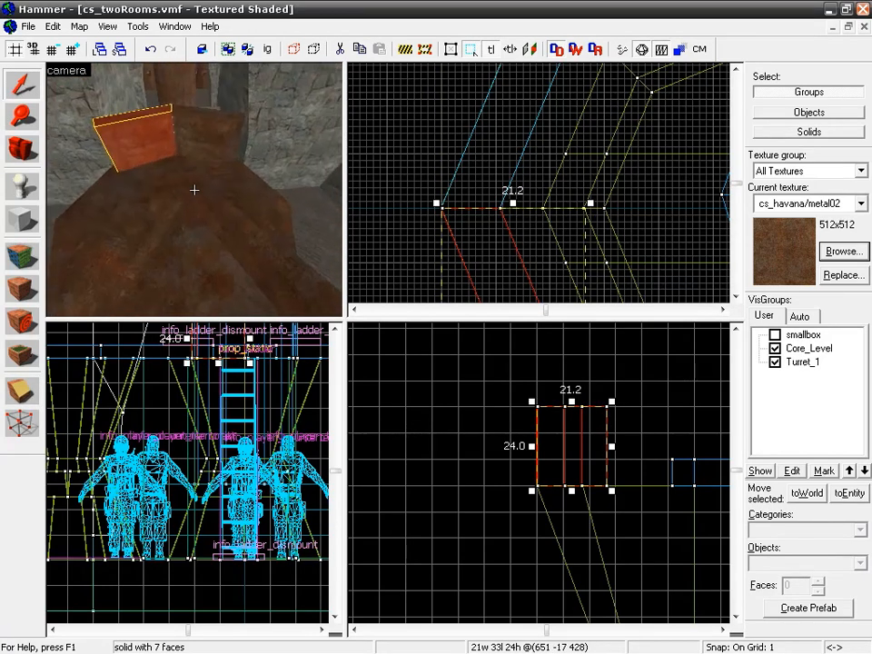
key(w)
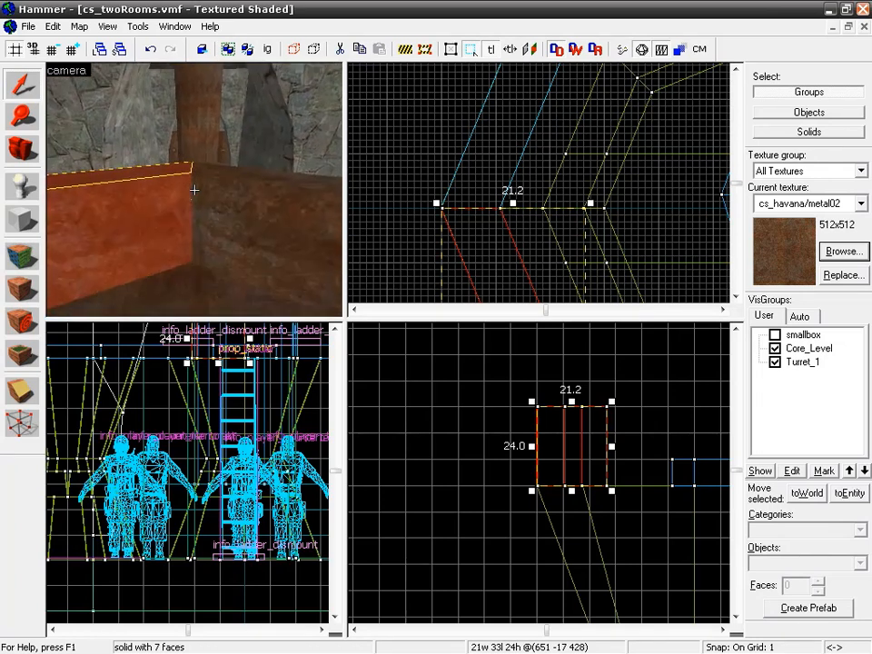
key(s)
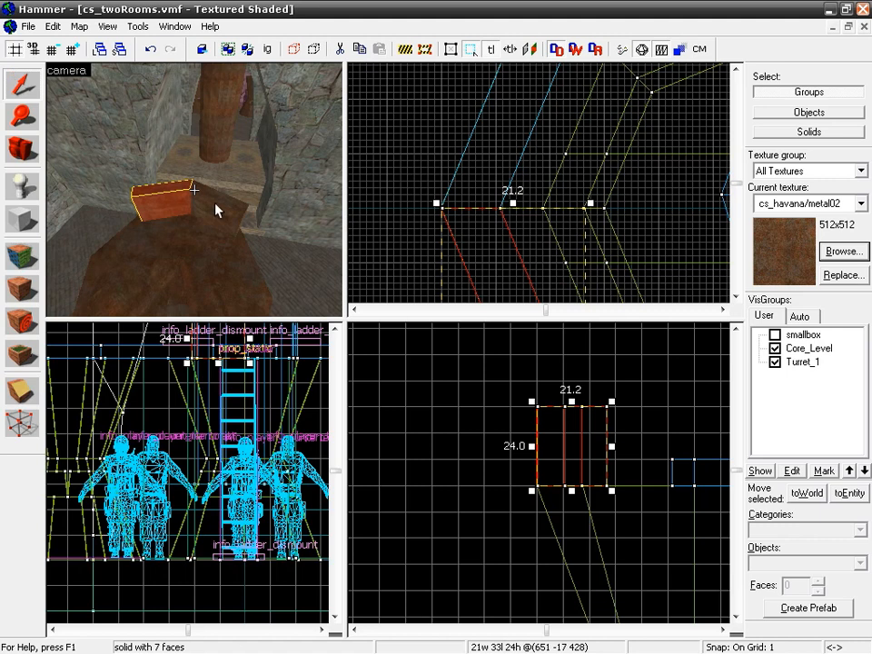
ctrl+click(214, 204)
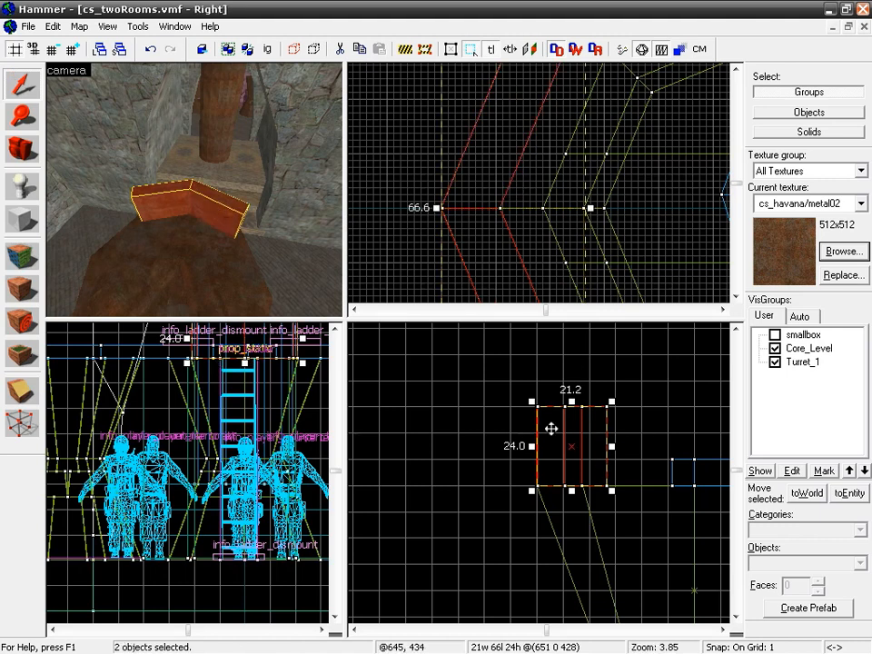
drag(571, 402, 573, 356)
key(bracketleft)
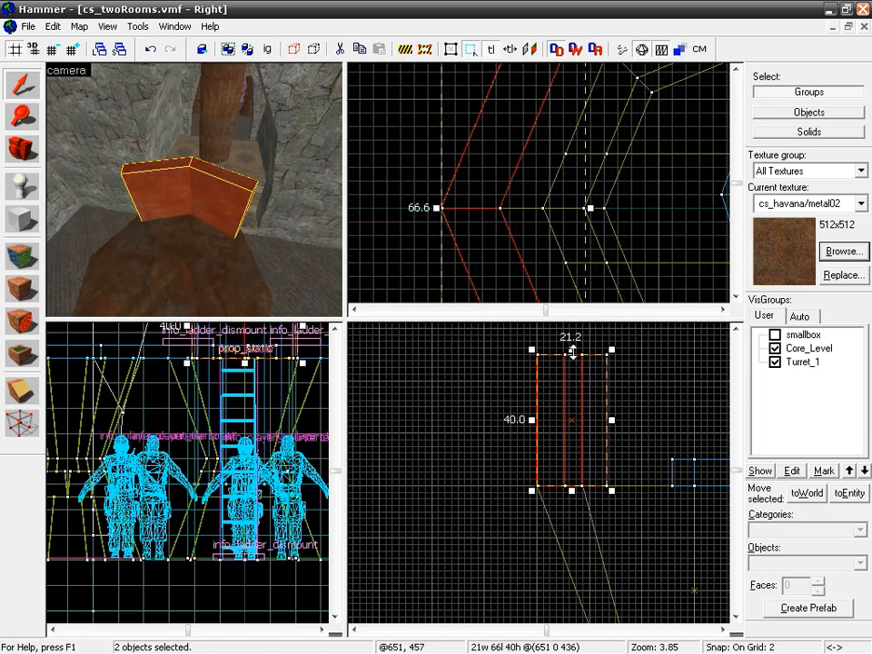
key(Escape)
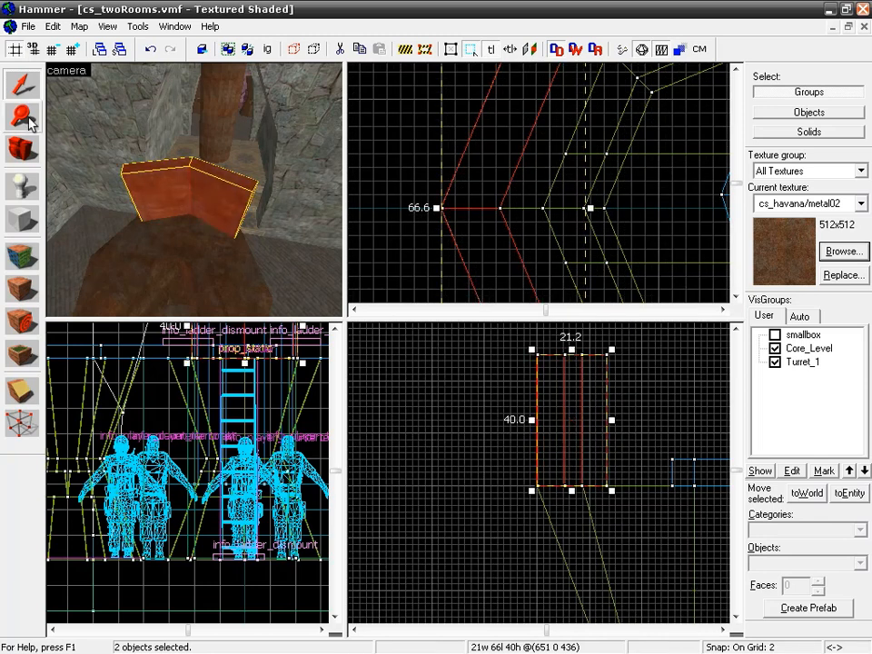
Examine the raised railing blocks and the surrounding turrets, ladder and room in an enlarged 3D view
click(131, 200)
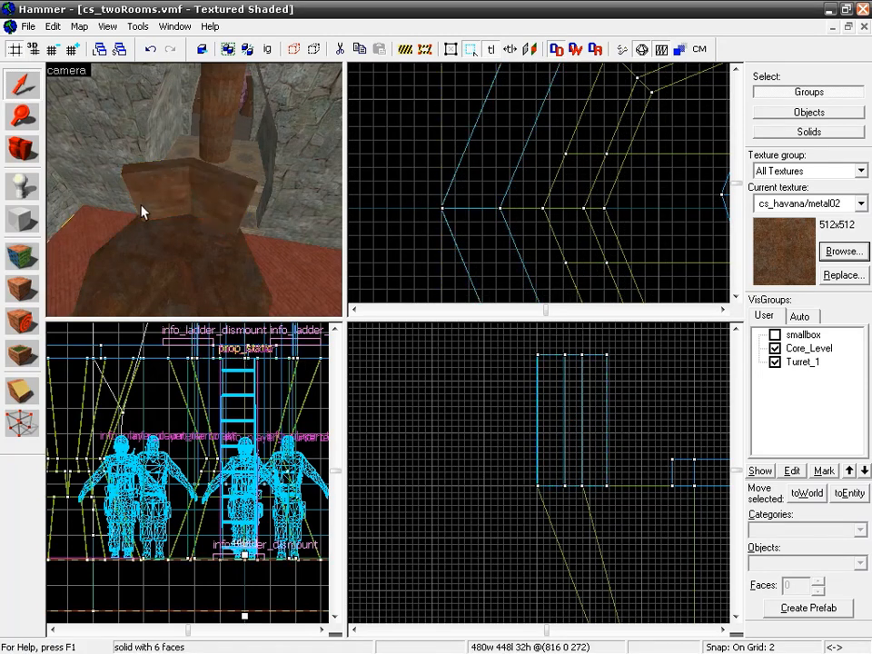
key(shift+z)
key(z)
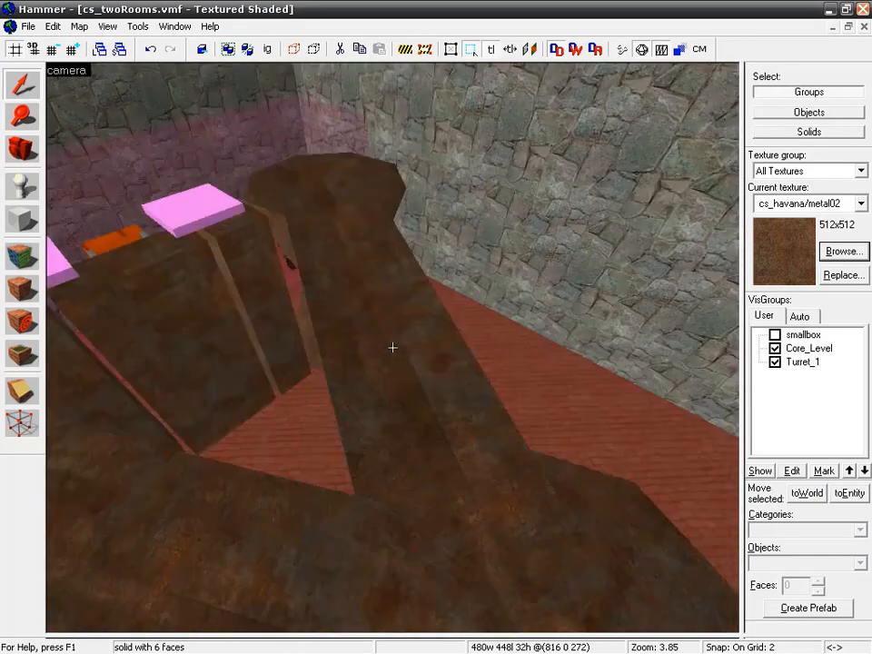
key(a)
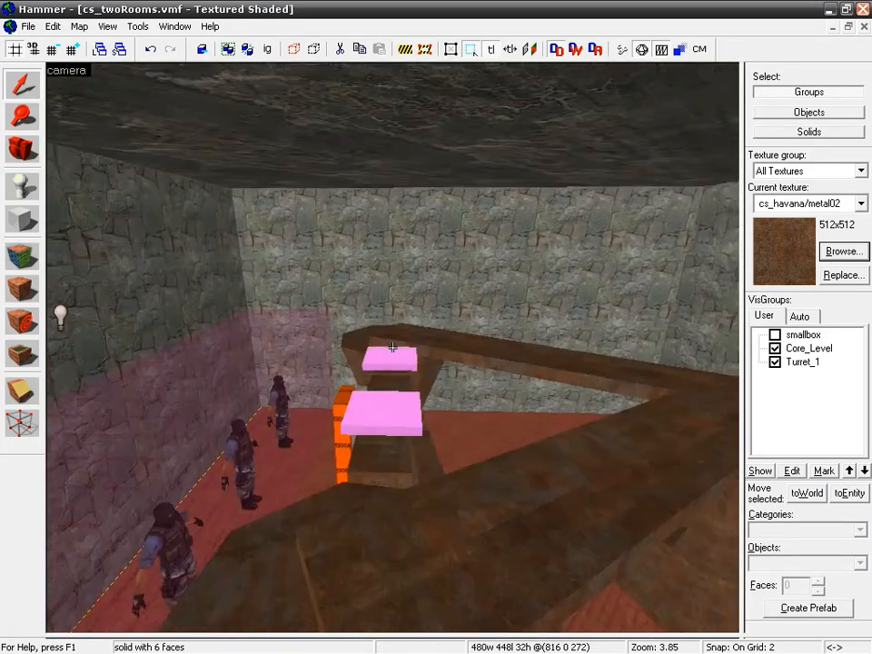
key(w)
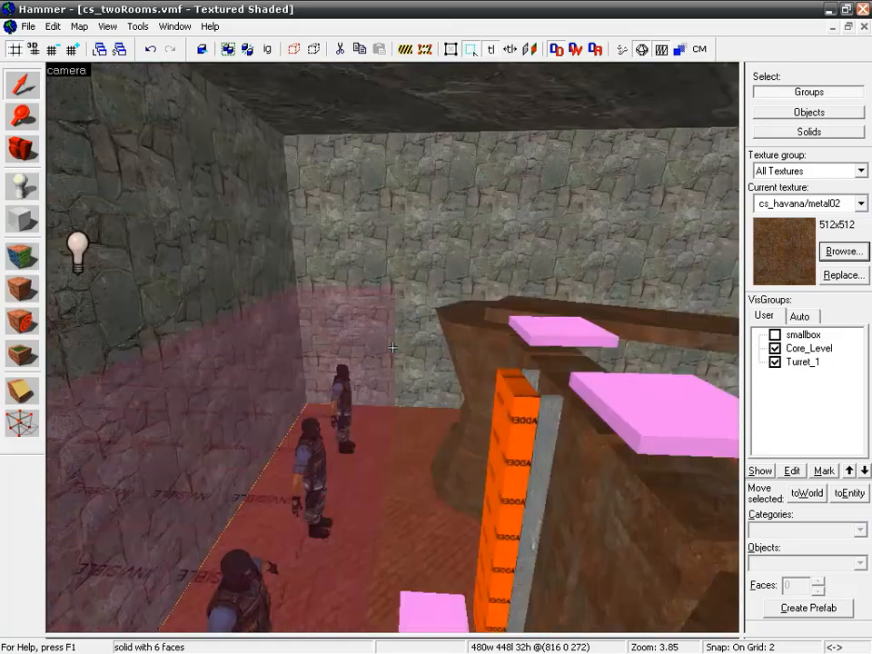
key(a)
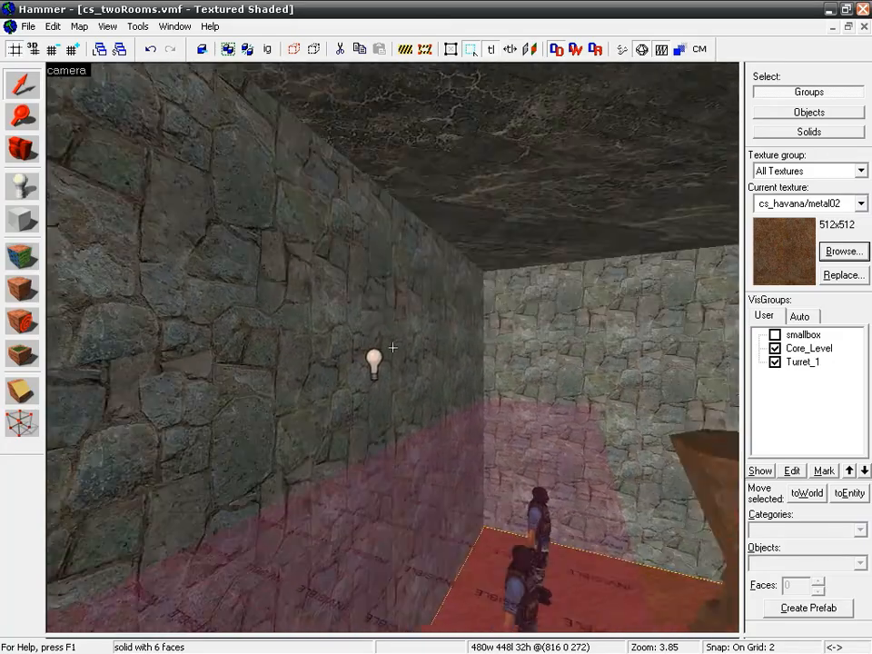
key(a)
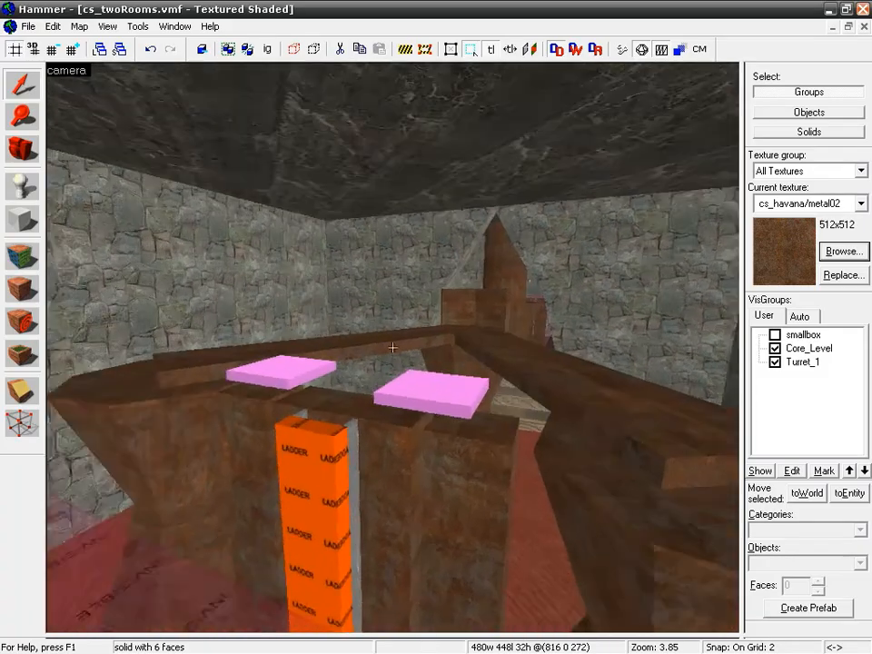
key(w)
key(s)
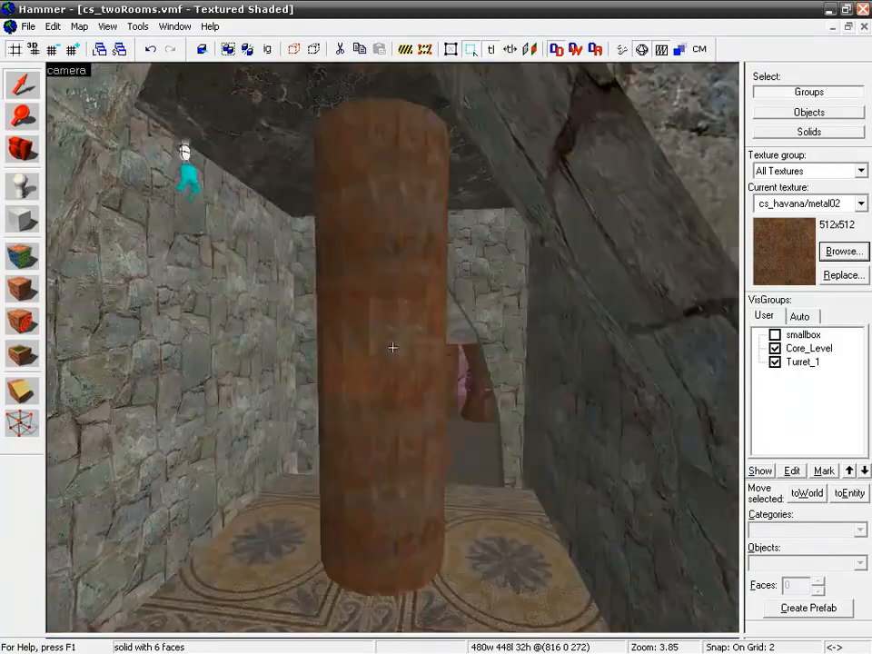
key(w)
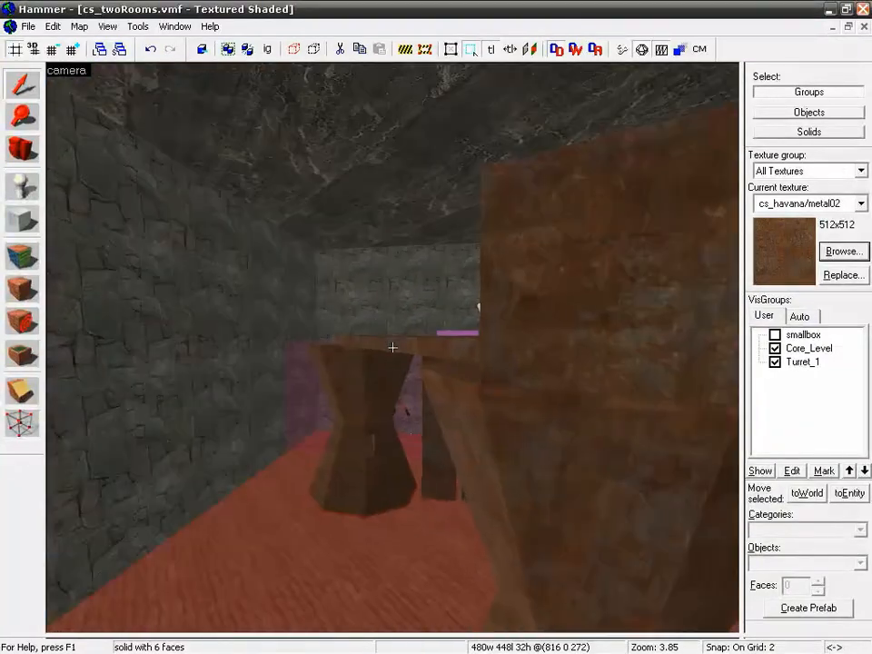
Examine the turrets, metal walls, adjoining room and player spawns by flying through the map in the 3D view
key(w)
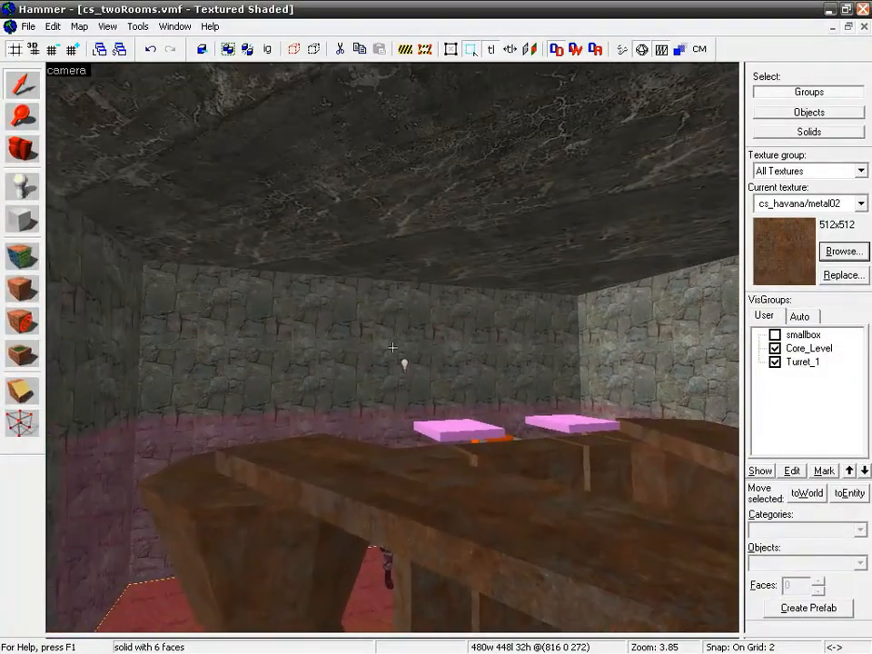
key(w)
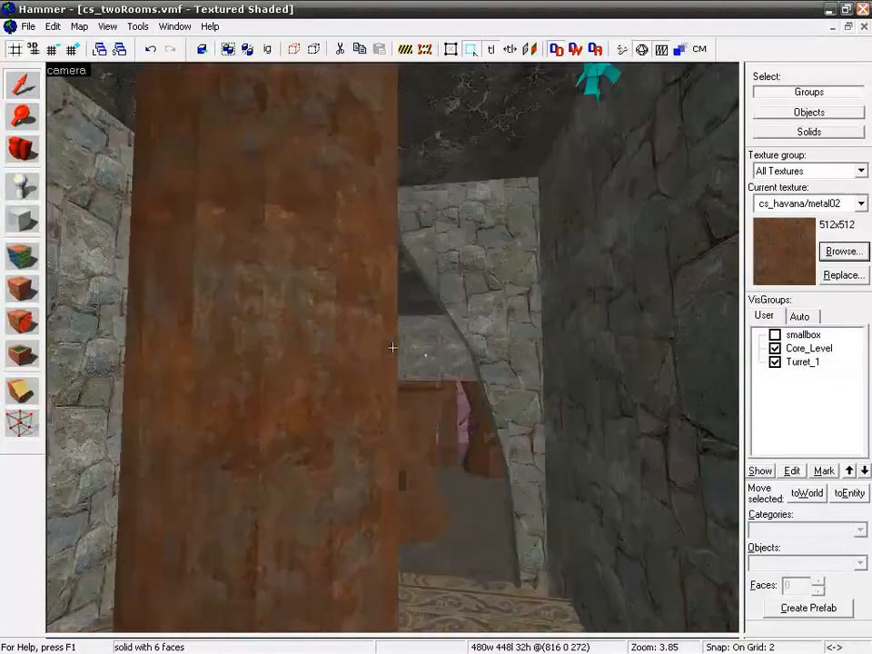
key(s)
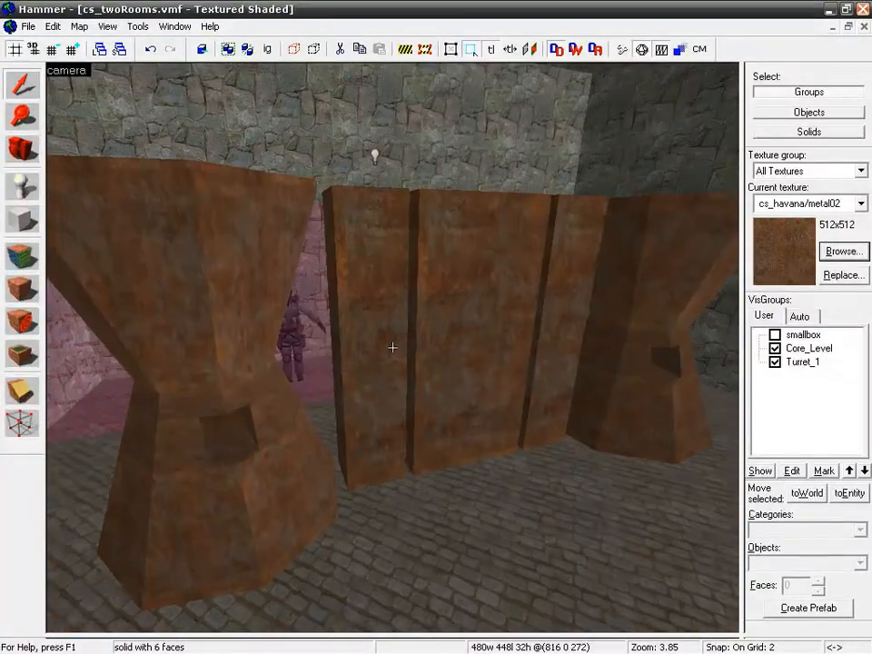
key(w)
key(s)
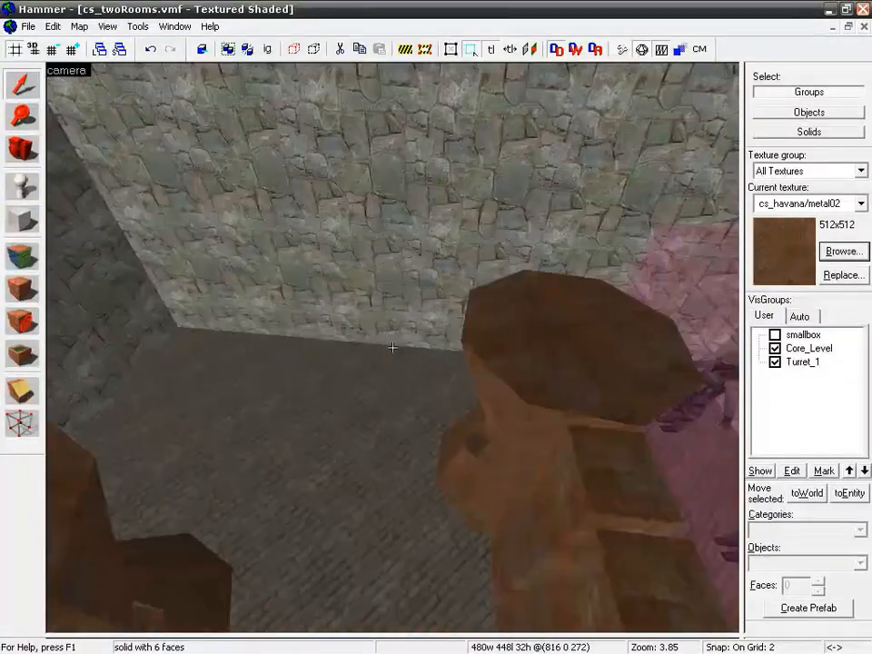
key(w)
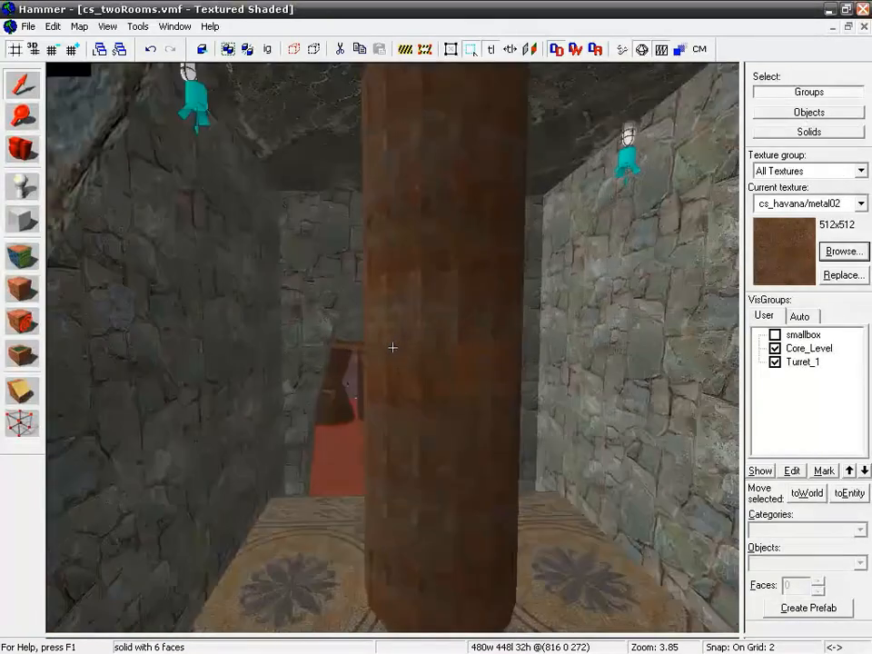
key(s)
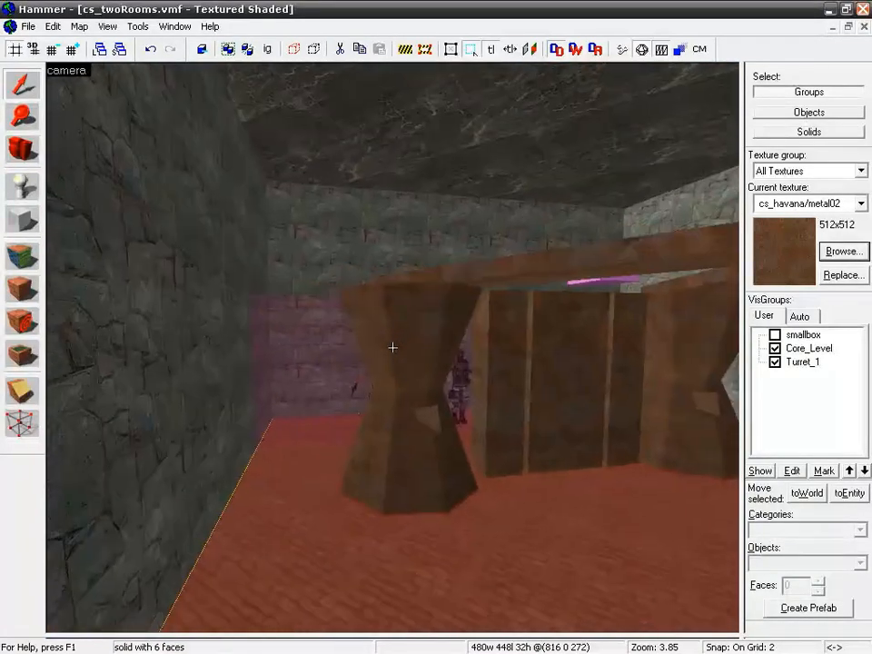
key(w)
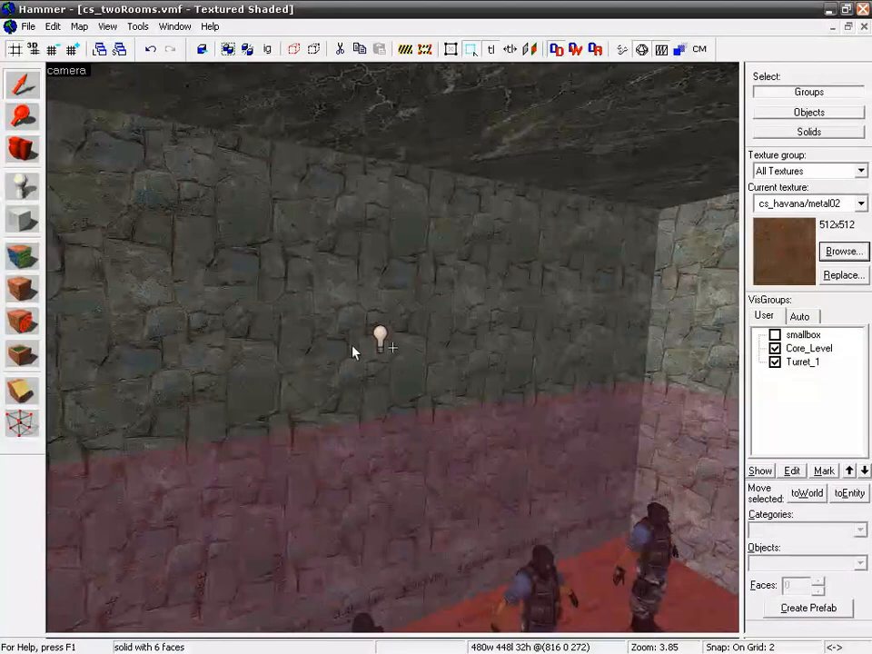
Place a prop_static entity on the stone wall directly below the existing light entity
click(22, 189)
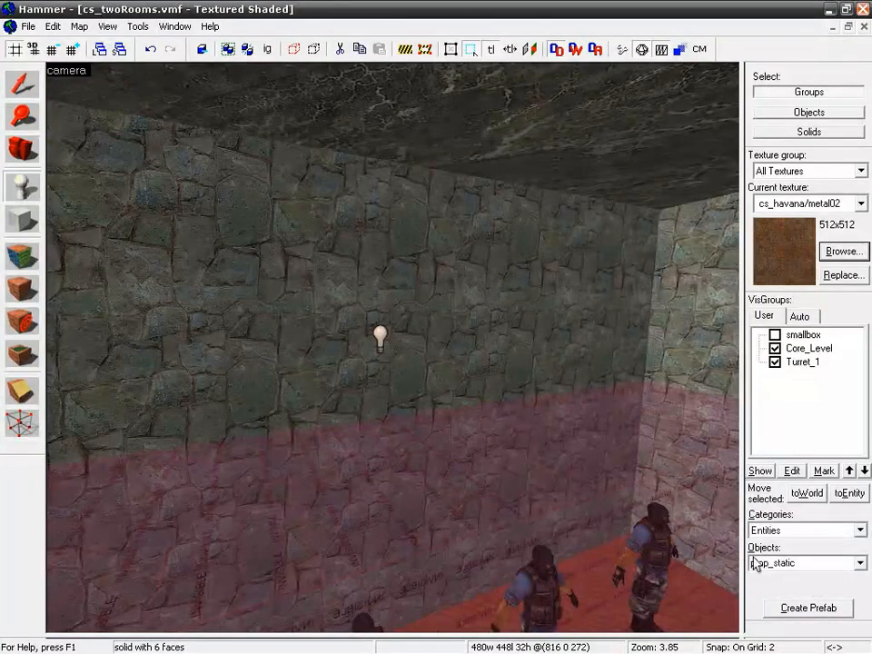
click(378, 381)
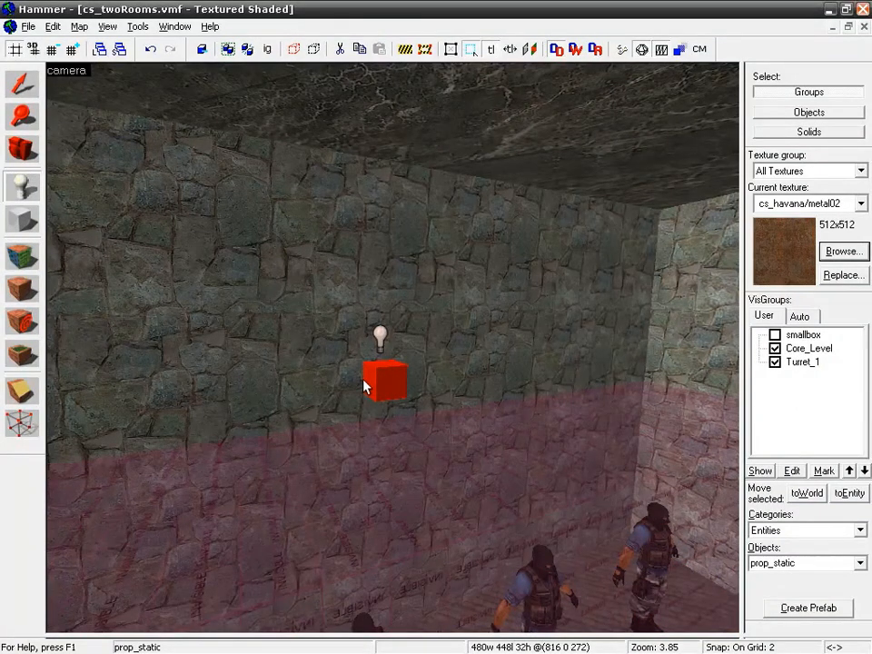
click(22, 83)
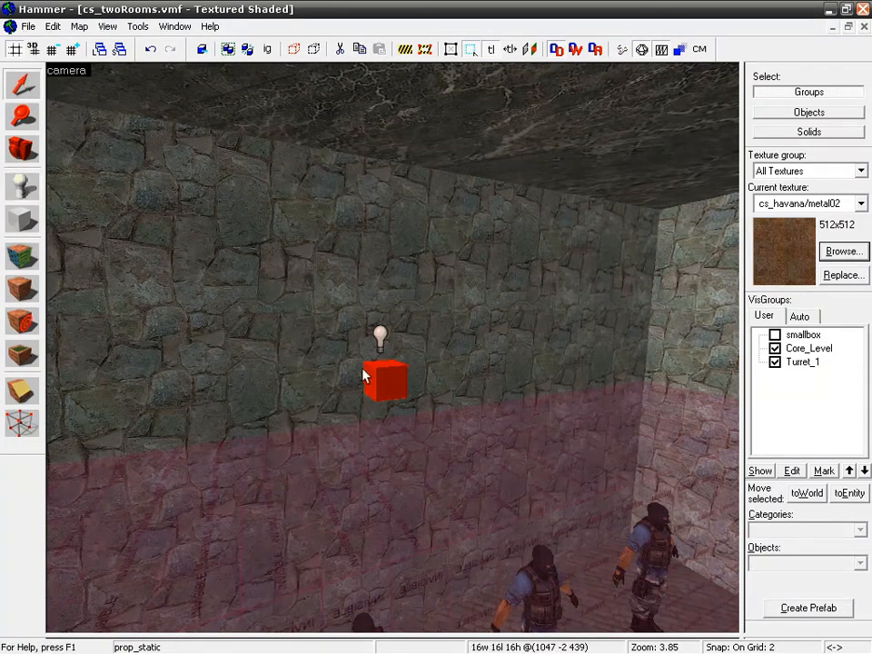
Open the model browser for the new prop's World Model and filter the models by "light"
double_click(383, 385)
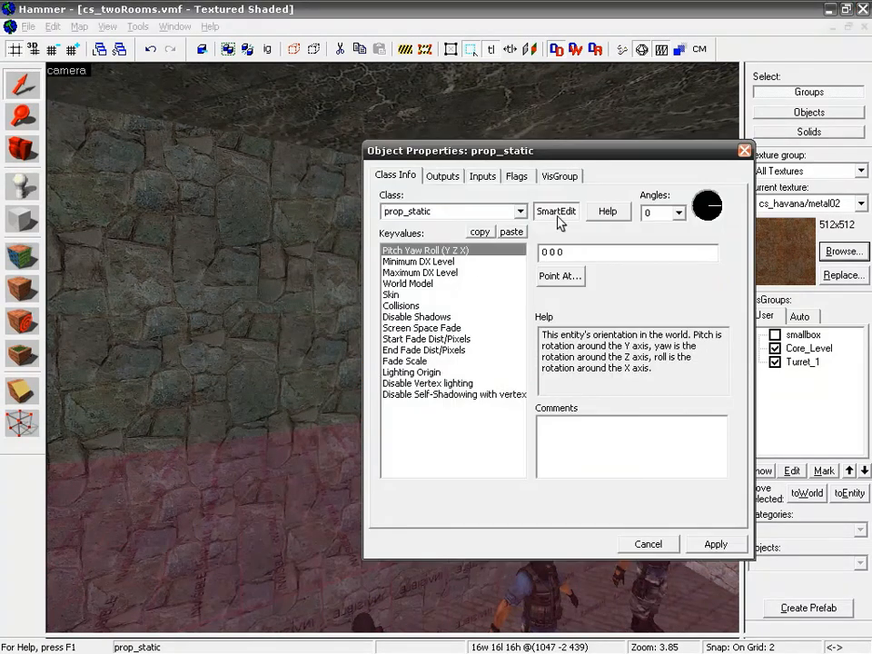
click(429, 283)
click(561, 280)
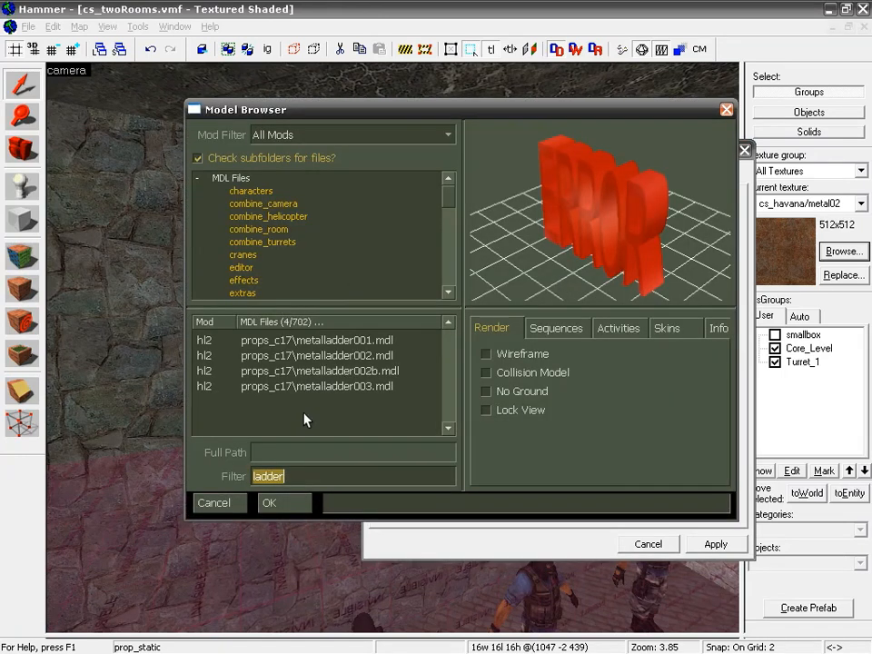
text(light)
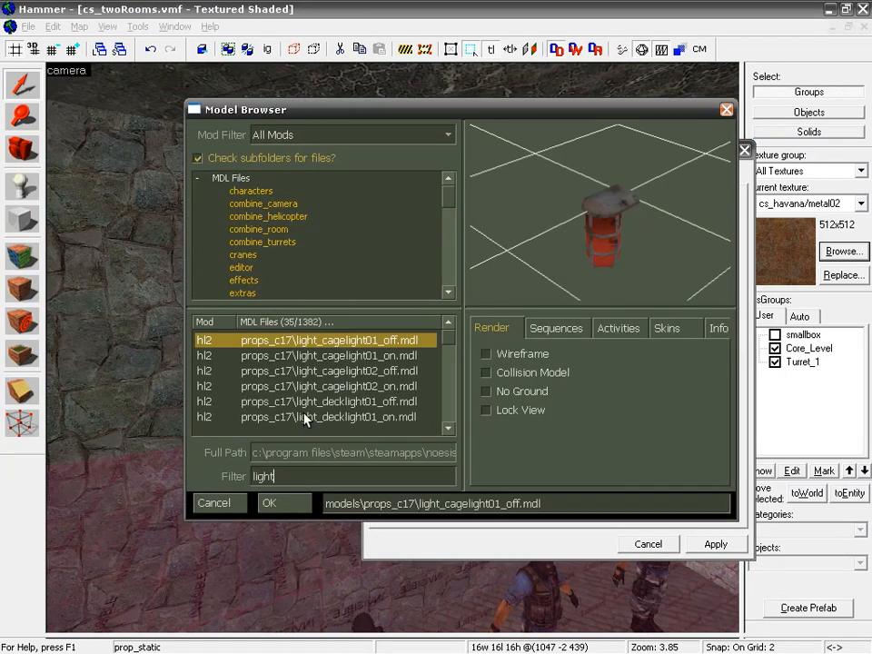
Browse the model folders and restrict the filtered light models to props_combine
scroll(272, 245, down, 6)
click(257, 268)
click(264, 293)
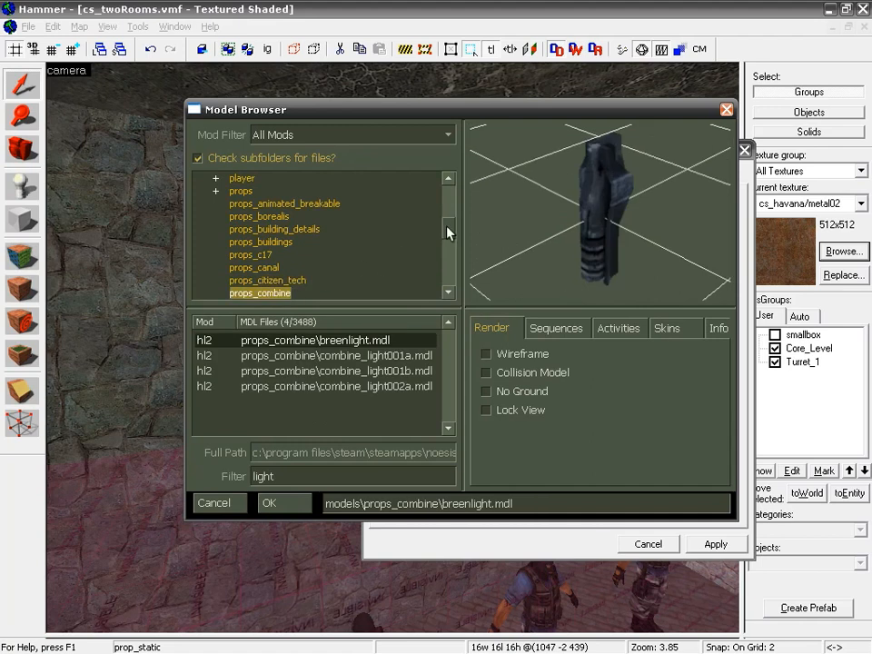
drag(445, 232, 449, 241)
click(259, 267)
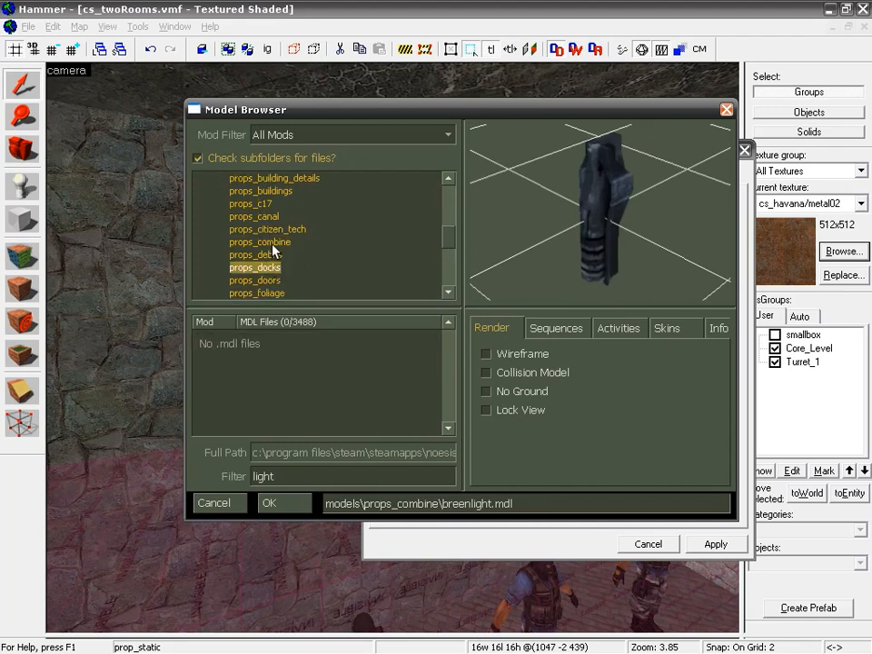
click(268, 242)
Preview the Combine light models, assign combine_light002a.mdl as the prop's World Model, apply it and close the properties
click(343, 356)
click(357, 372)
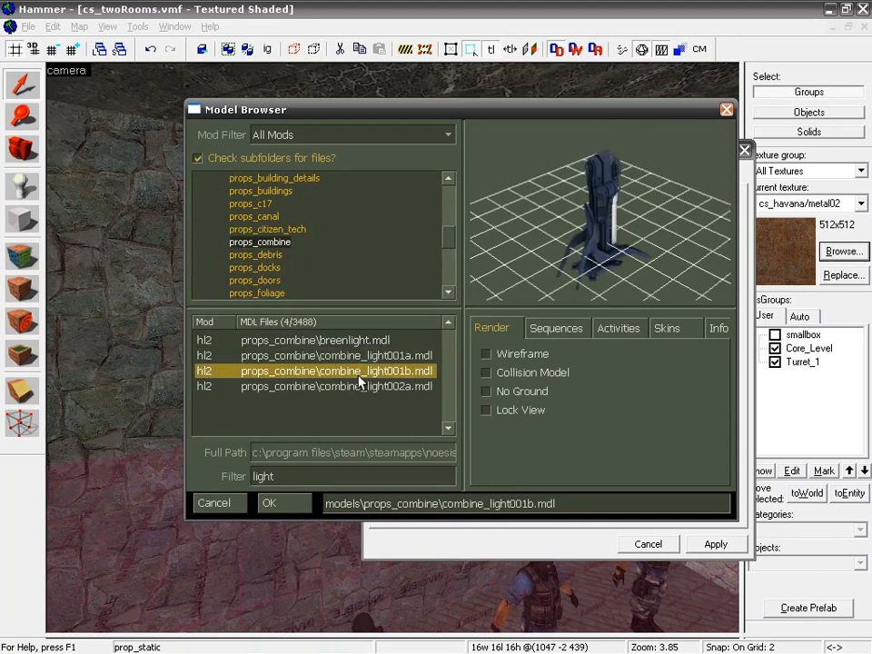
click(361, 389)
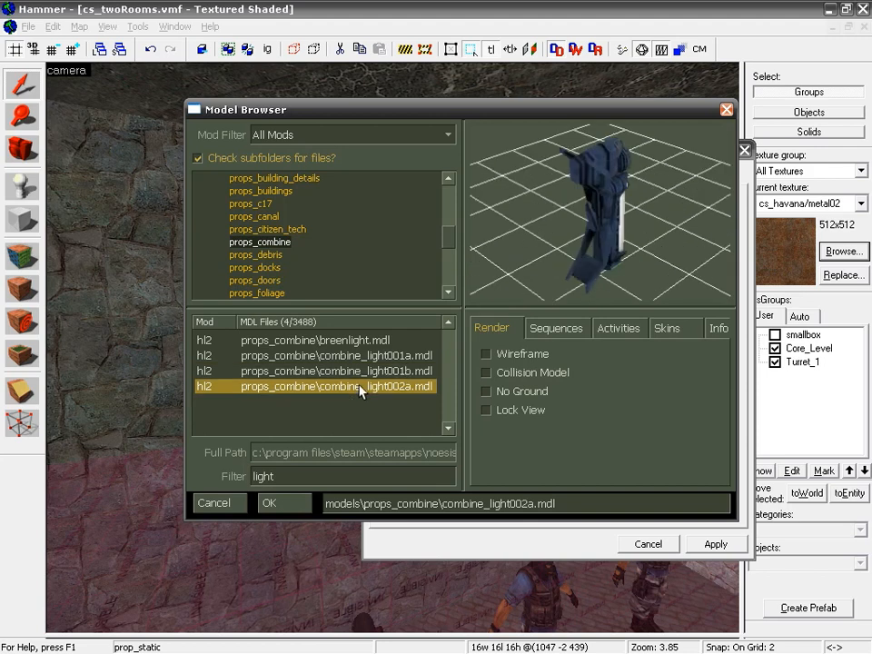
click(275, 502)
click(727, 548)
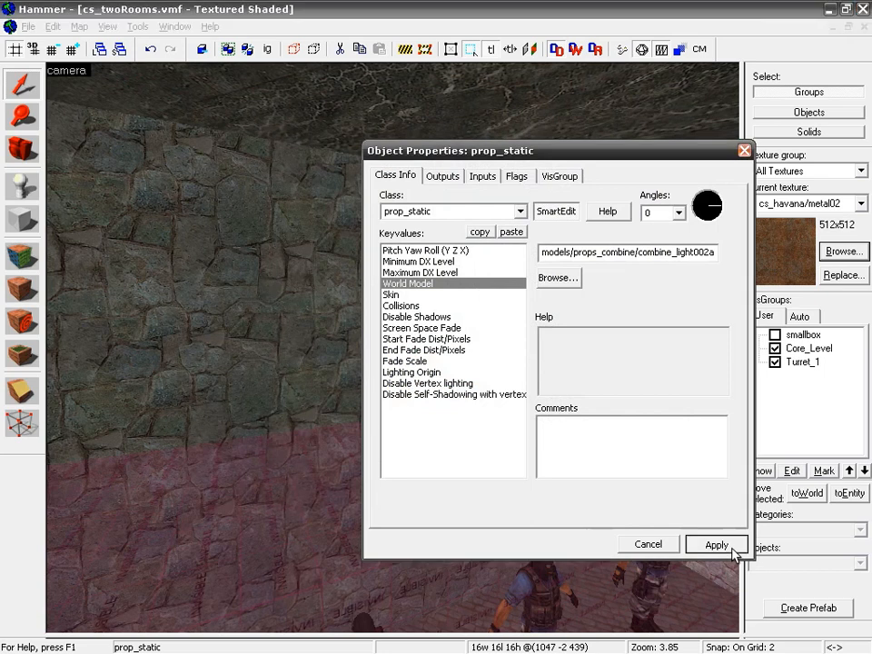
drag(581, 151, 608, 407)
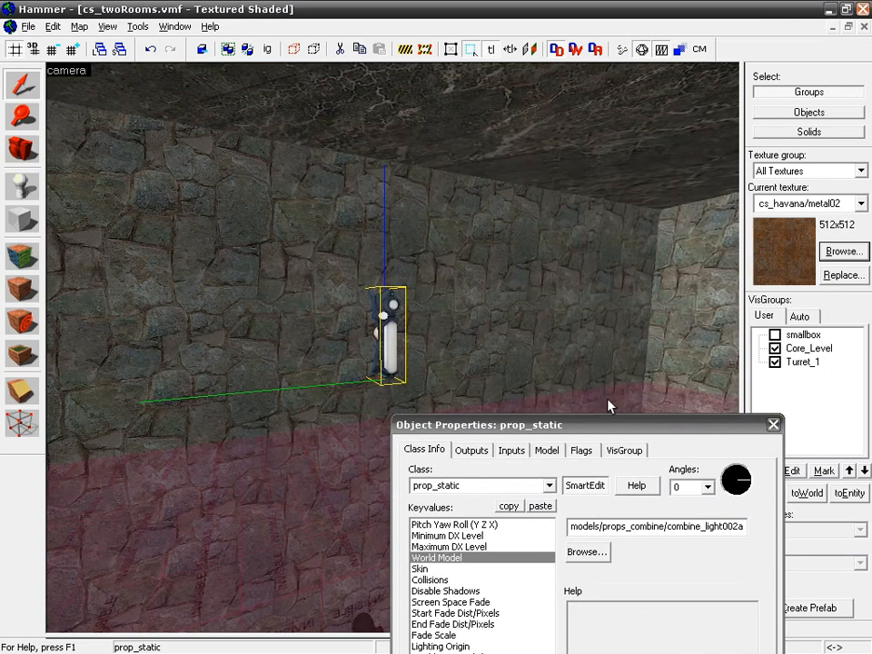
click(773, 427)
Move the Combine light prop in the top view so its back edge sits flush against the wall
key(z)
key(a)
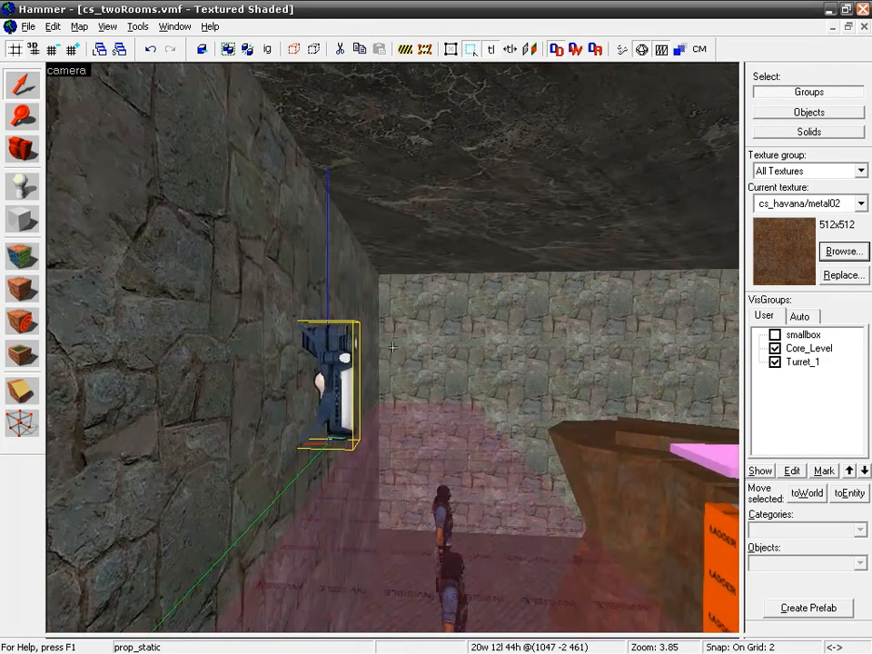
key(z)
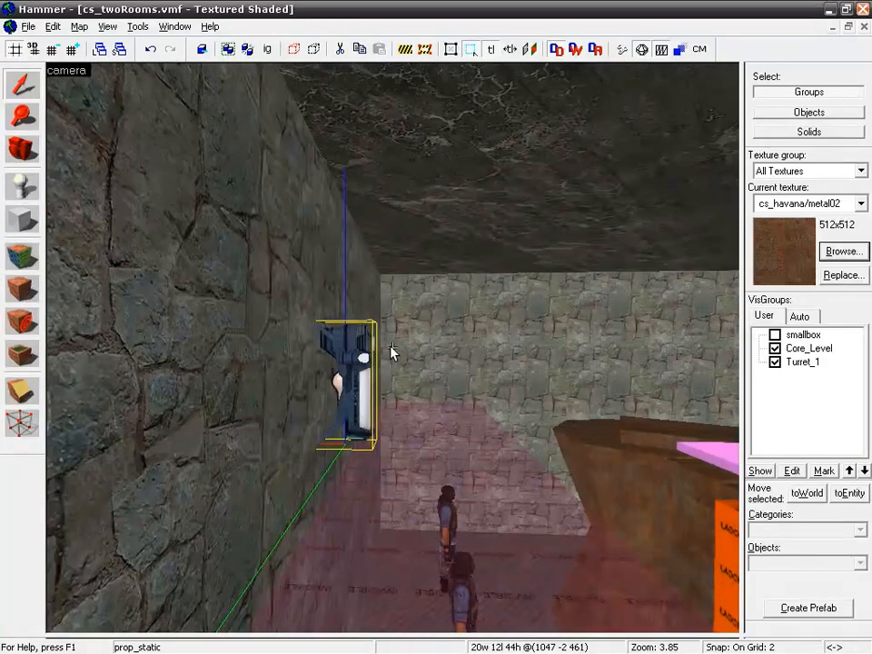
key(shift+z)
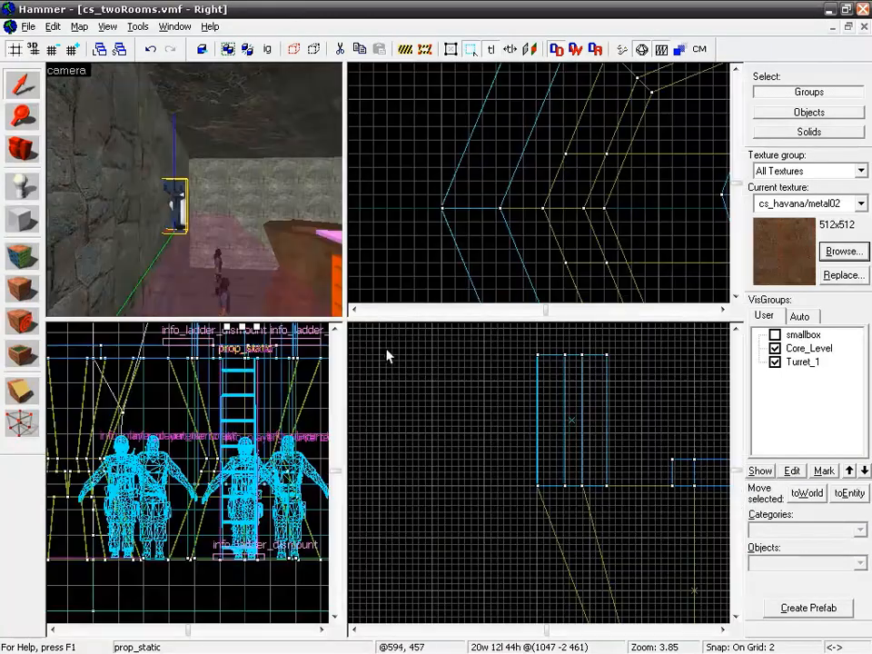
scroll(510, 220, down, 10)
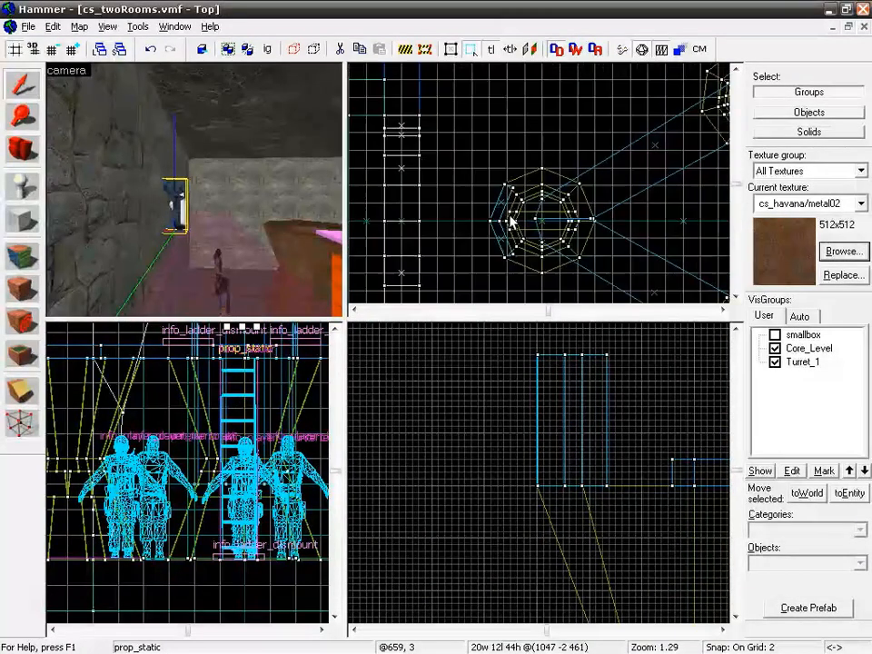
middle_drag(641, 232, 427, 232)
scroll(520, 234, up, 10)
middle_drag(530, 218, 493, 295)
scroll(492, 233, up, 5)
drag(487, 221, 495, 191)
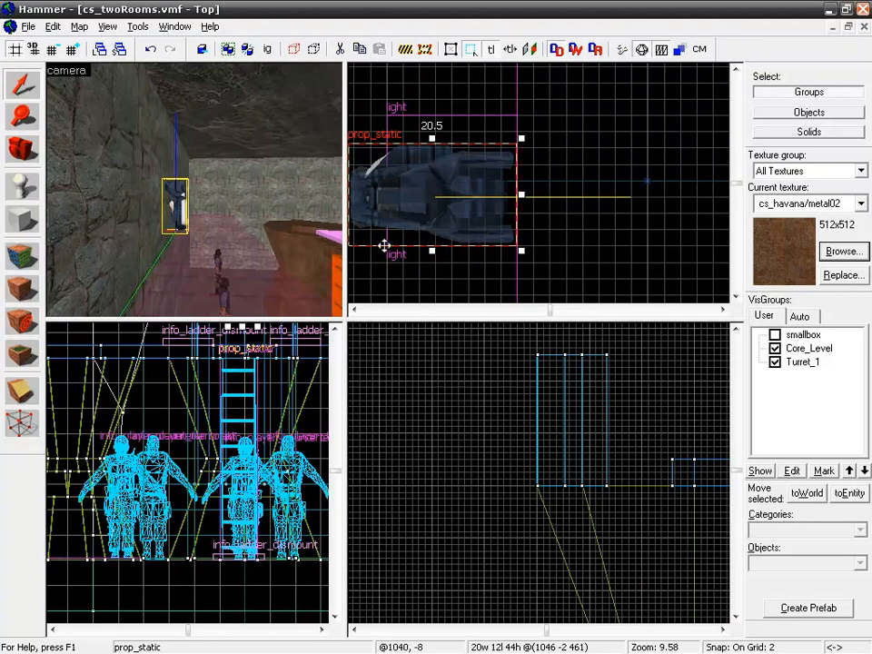
scroll(381, 254, down, 8)
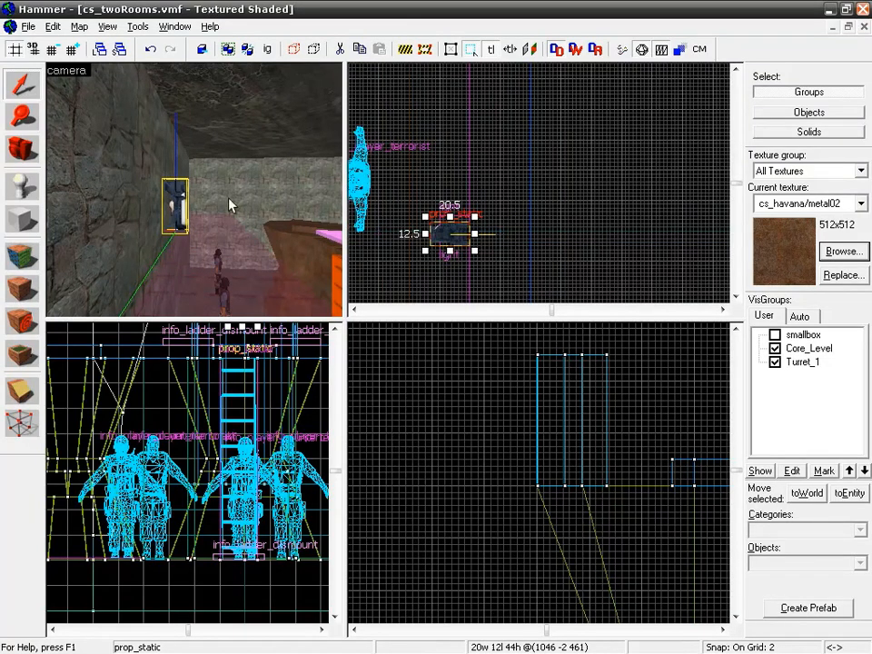
Move the light entity about 22 units out from the wall so it sits in front of the Combine light prop
click(172, 211)
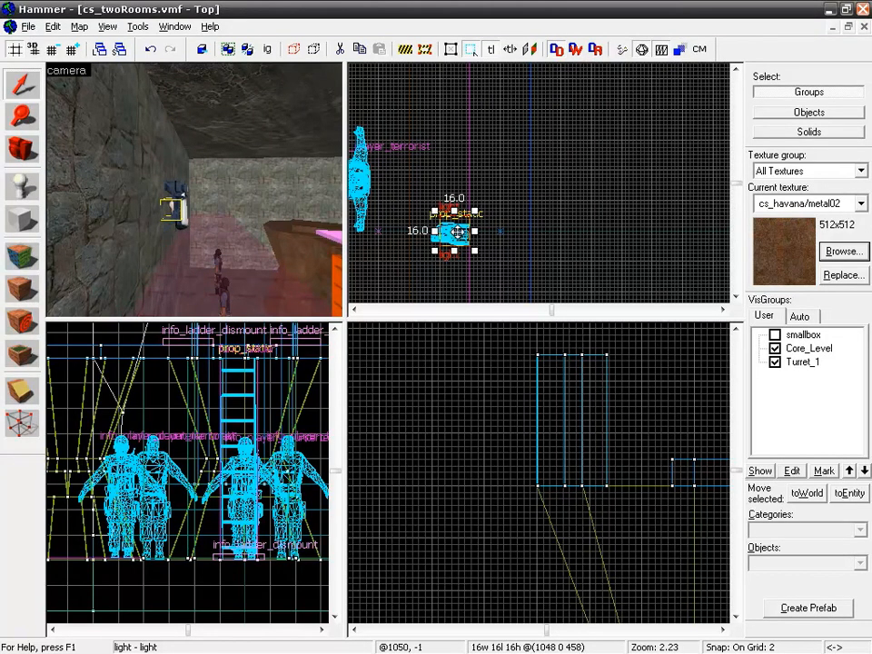
drag(459, 233, 418, 236)
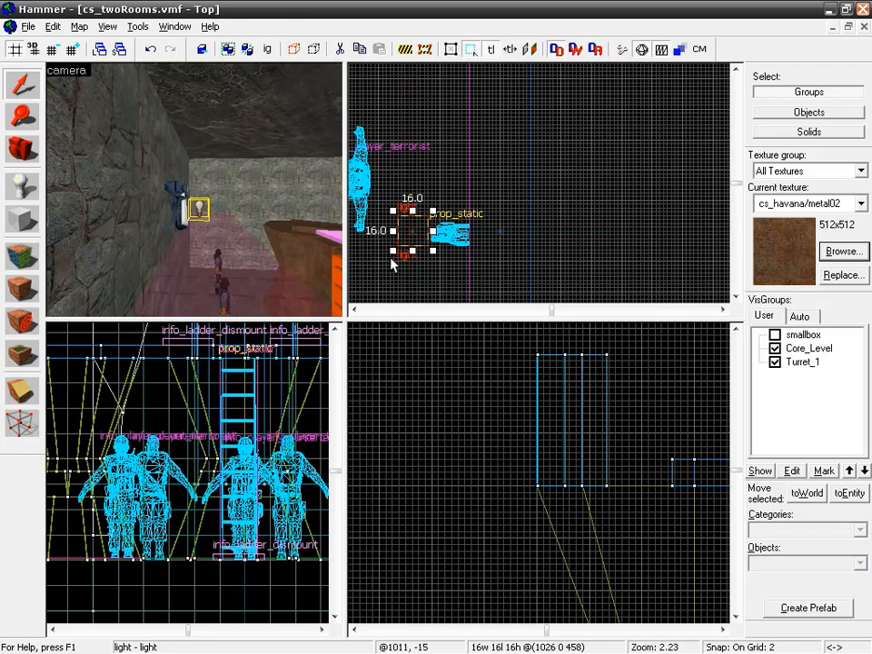
key(Escape)
Select the Combine light prop and examine its placement beside the light entity in the top view and the enlarged 3D view
click(185, 223)
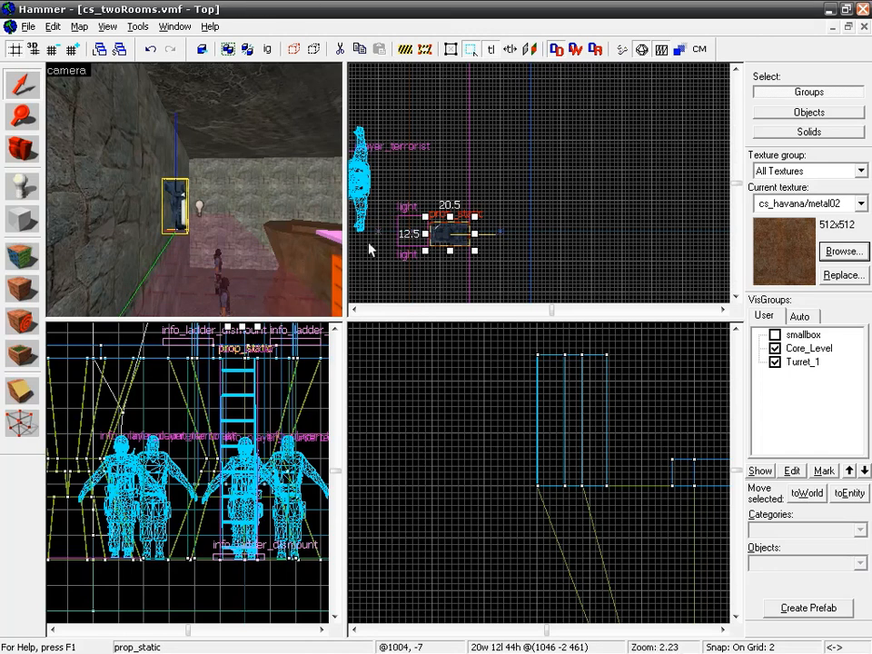
scroll(442, 238, down, 6)
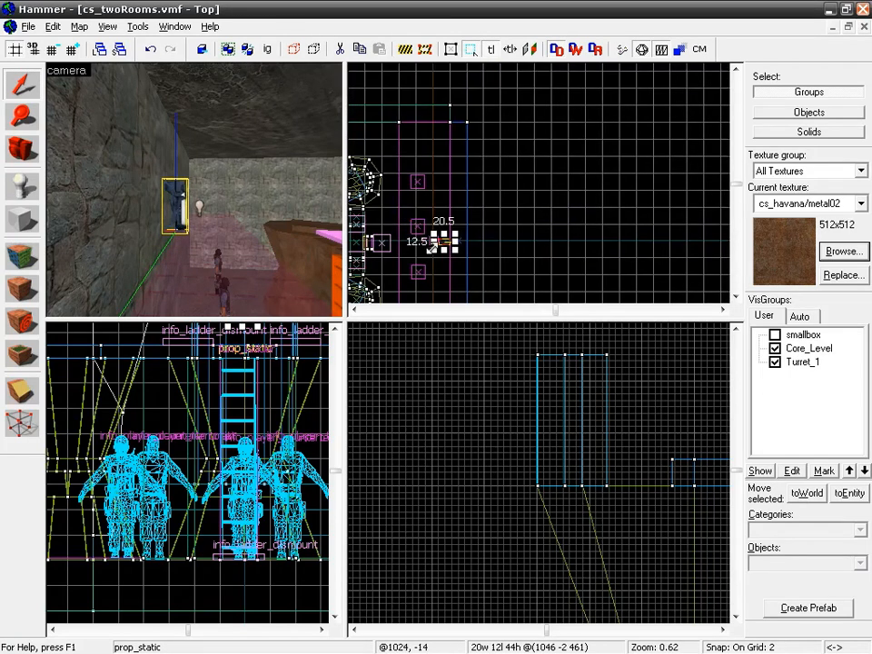
scroll(434, 248, up, 1)
drag(436, 247, 606, 196)
scroll(607, 196, down, 5)
scroll(595, 209, up, 3)
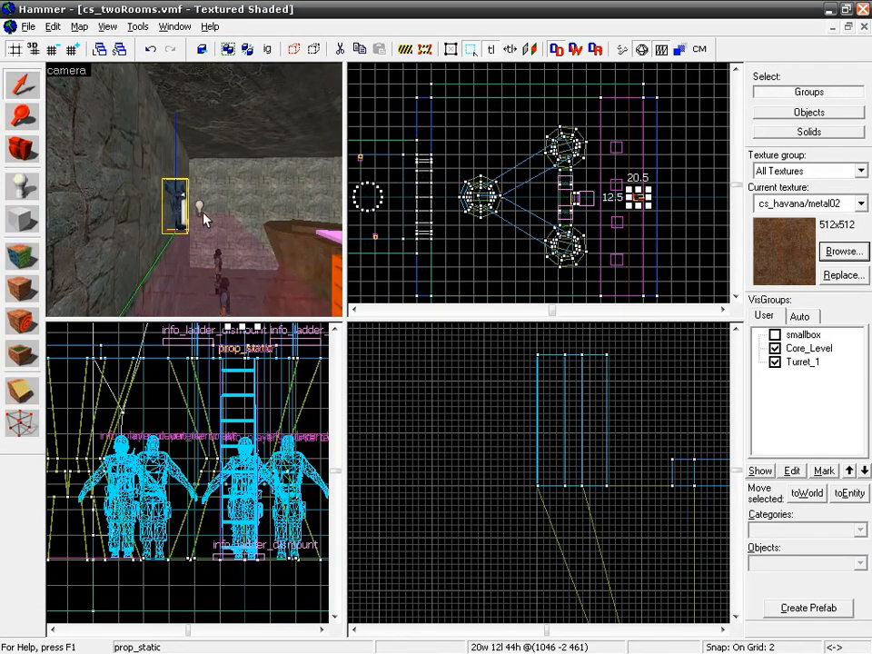
key(shift+z)
key(shift+z)
click(282, 181)
key(shift+z)
click(357, 373)
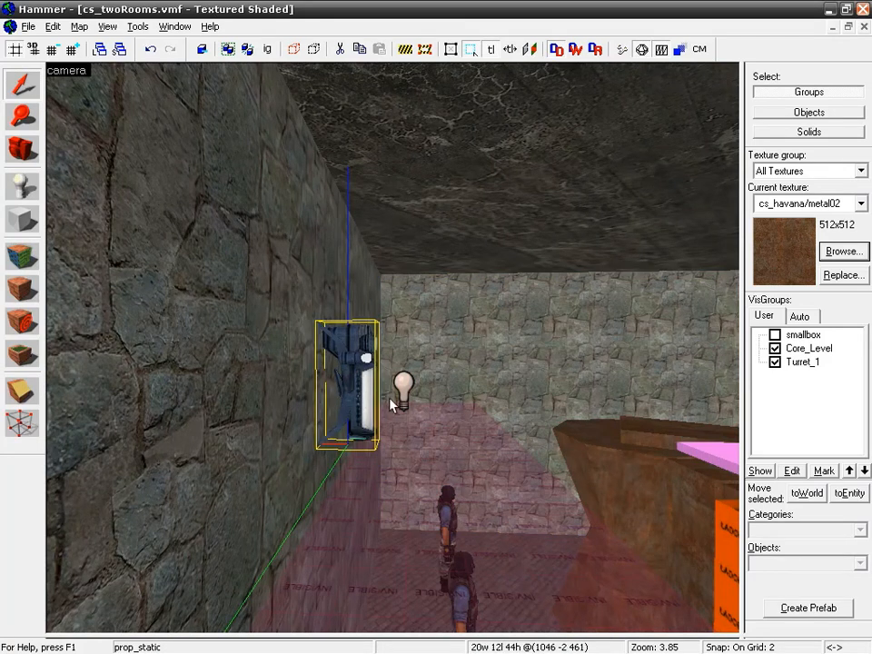
Add the ladder brush, the ladder prop and all three ladder dismount points to the selection holding the Combine light prop
key(z)
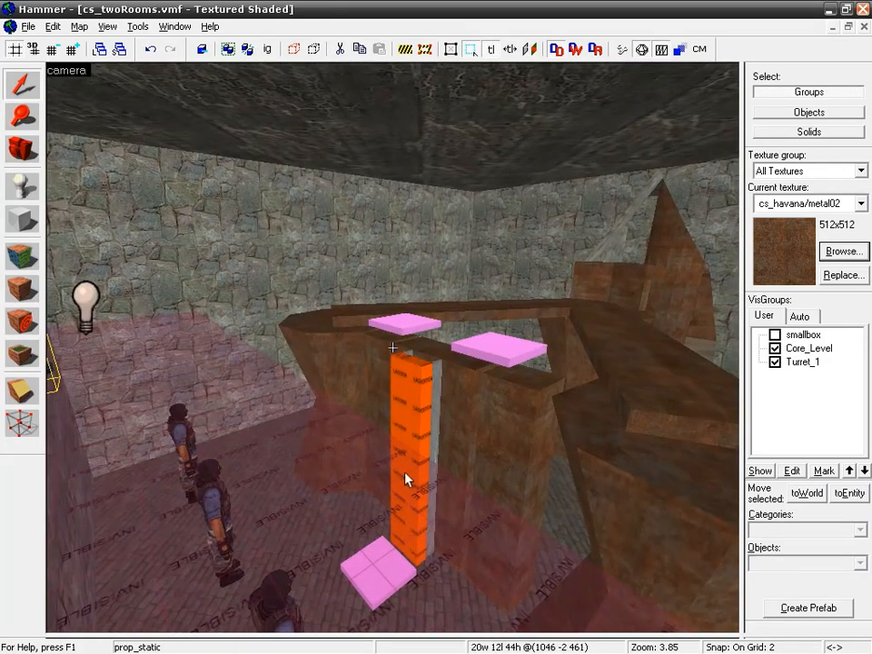
key(z)
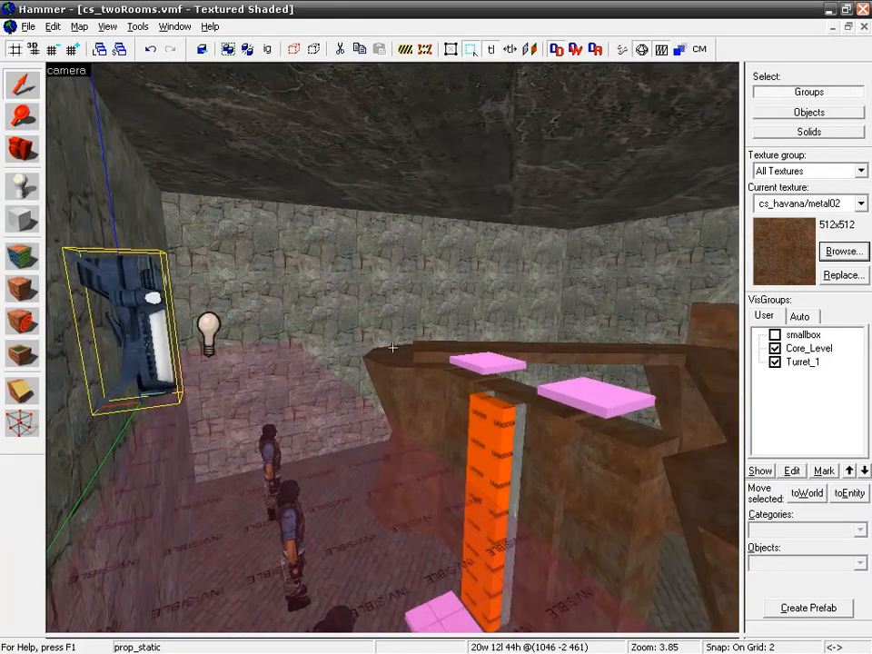
key(d)
key(z)
click(398, 414)
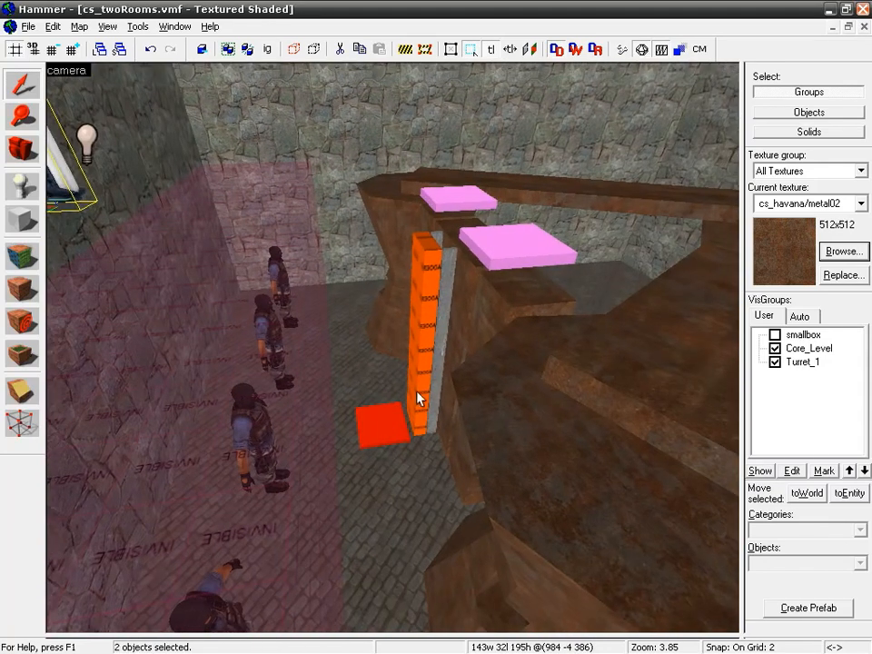
ctrl+click(422, 322)
ctrl+click(442, 309)
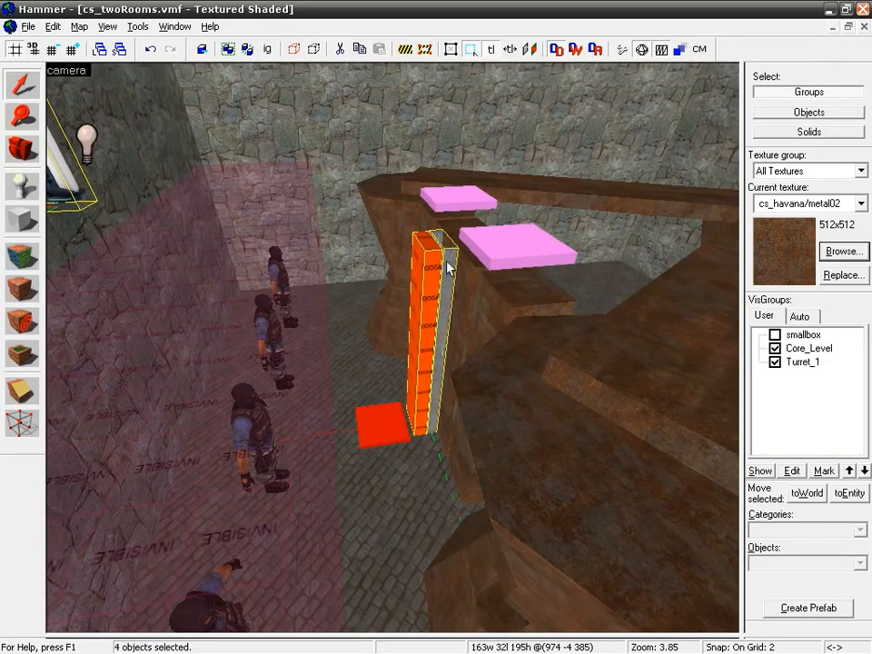
ctrl+click(510, 253)
ctrl+click(461, 204)
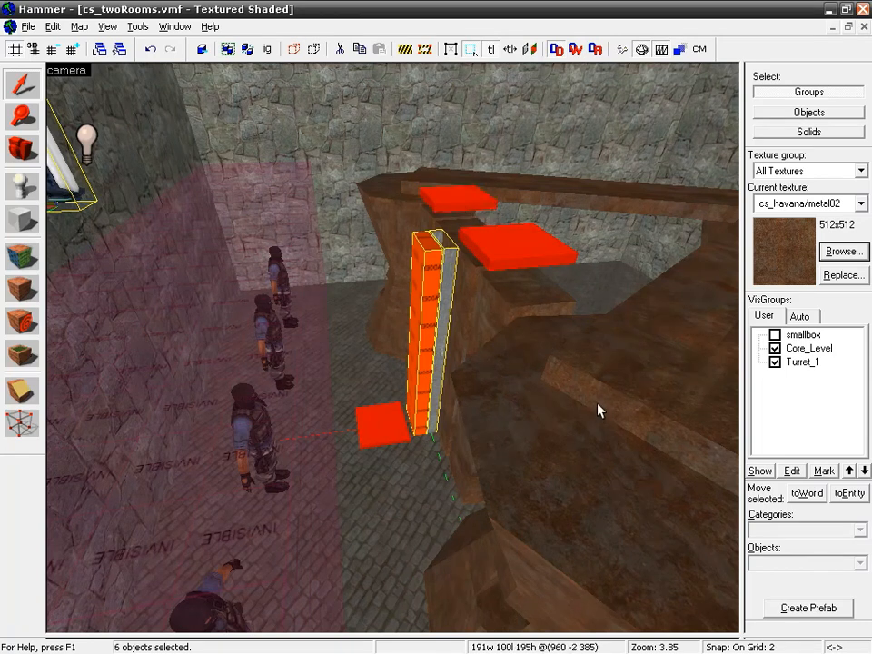
Add the two long metal walkway blocks and the two metal railing blocks at their junction to the current selection
key(z)
key(s)
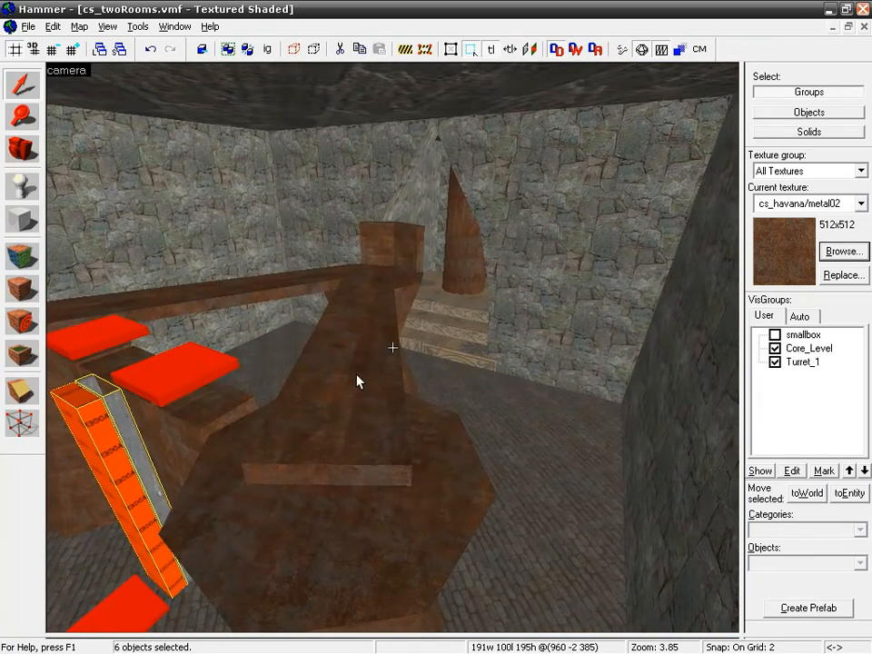
key(z)
ctrl+click(356, 382)
ctrl+click(289, 298)
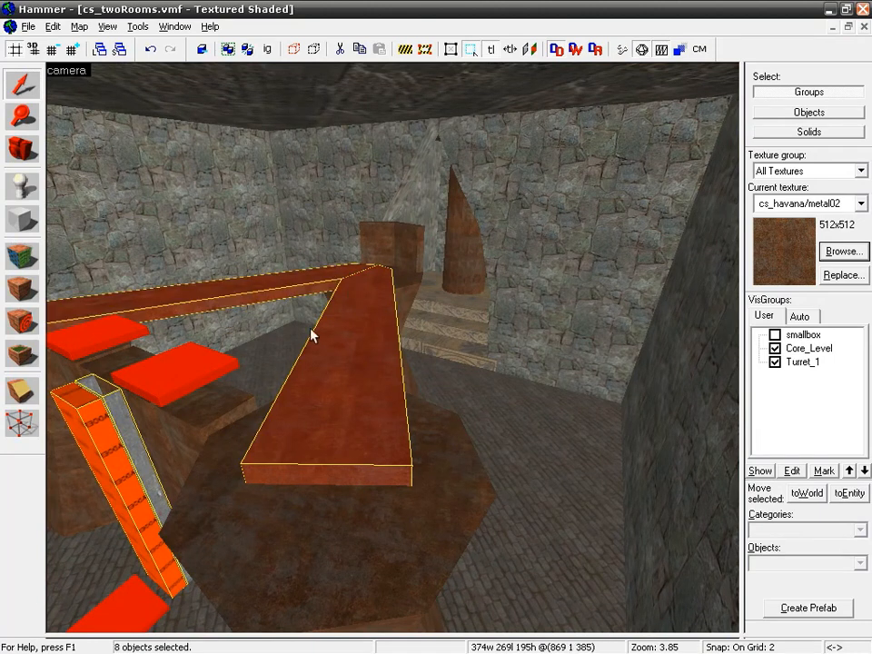
ctrl+click(381, 251)
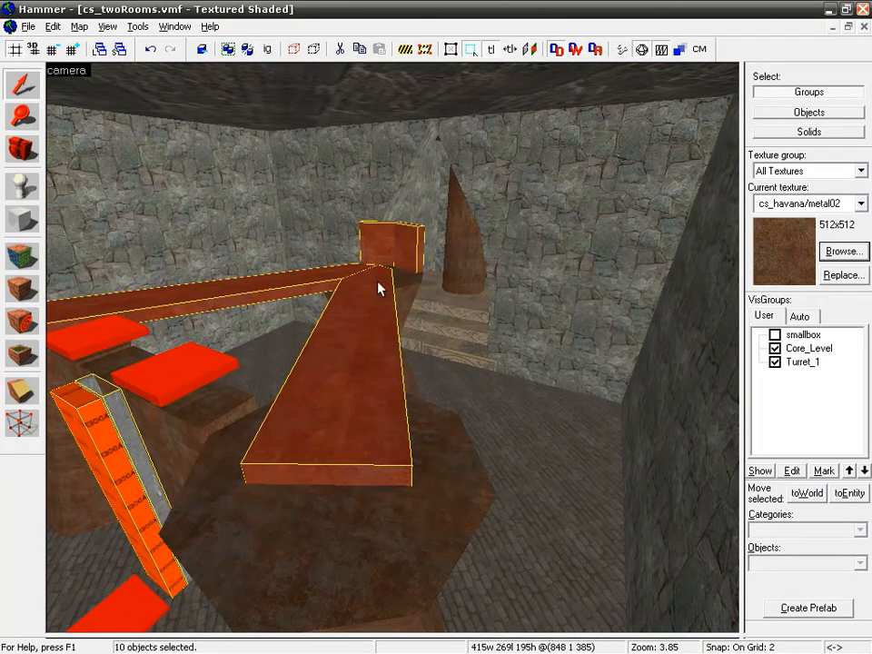
key(z)
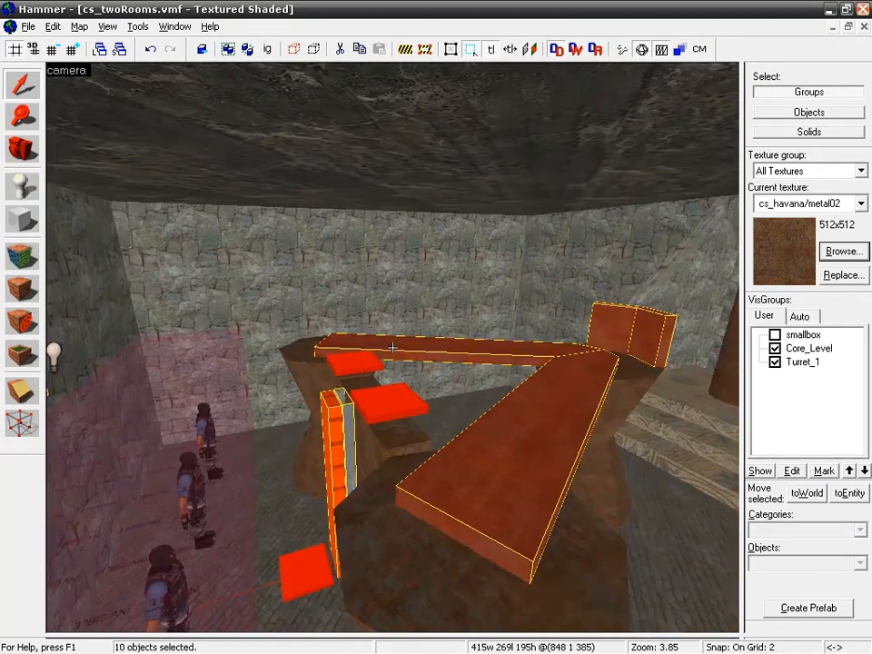
Copy the selected walkways, railings, ladder parts and Combine light across the map onto the opposite turret room in the top view
key(shift+z)
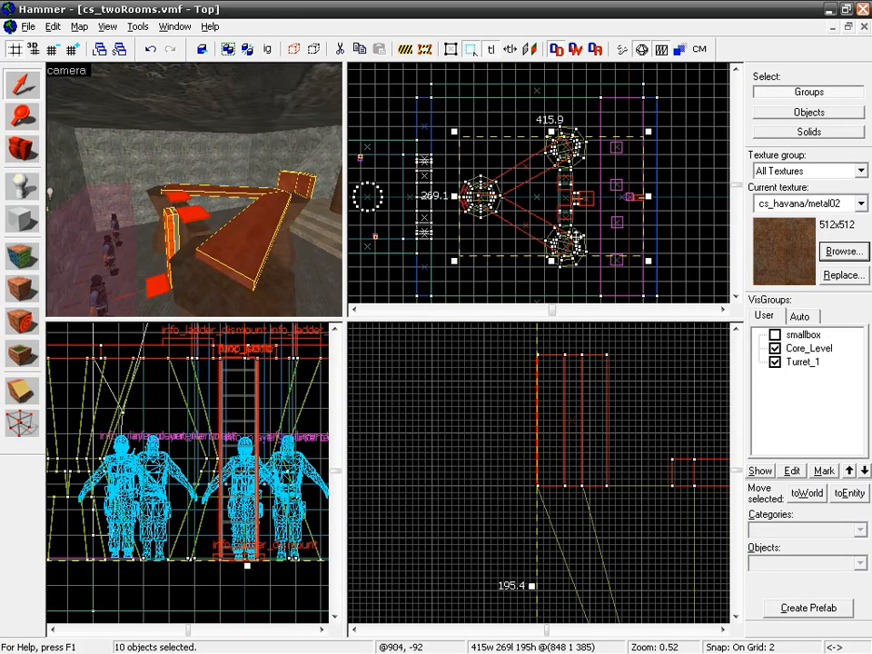
scroll(515, 209, down, 4)
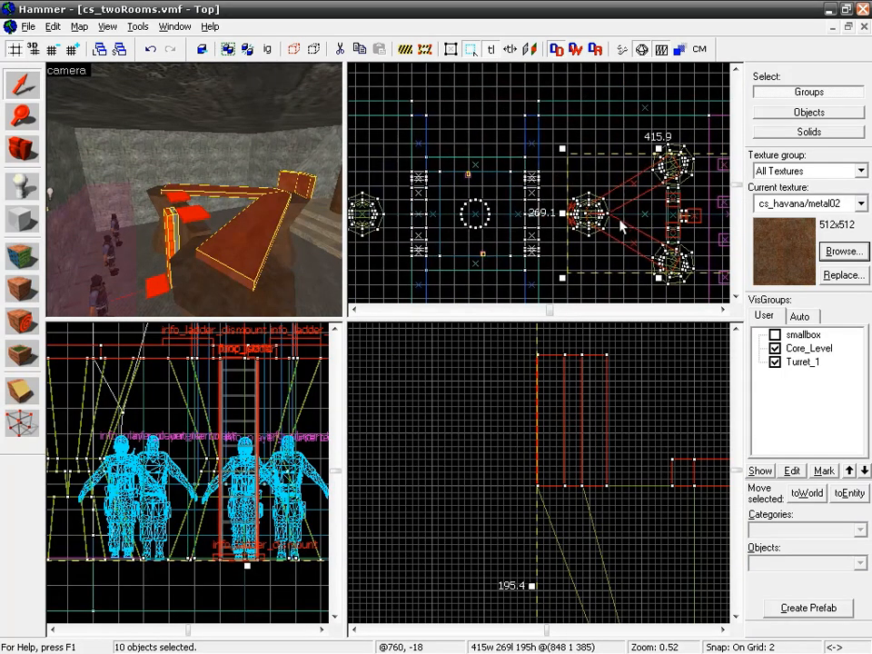
drag(624, 220, 452, 220)
scroll(455, 223, up, 6)
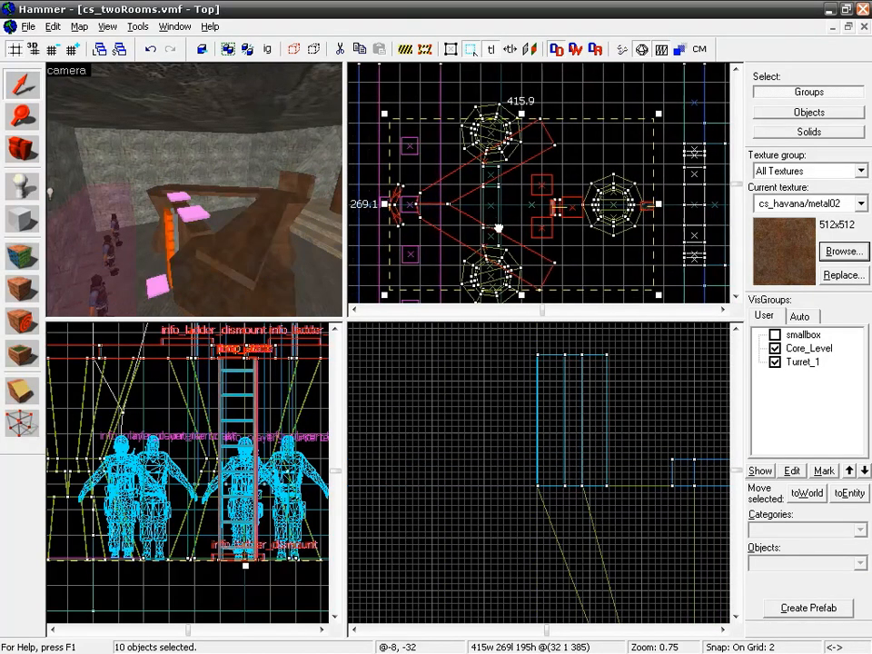
Rotate the copied turret-room objects 180 degrees about the Z axis
click(138, 26)
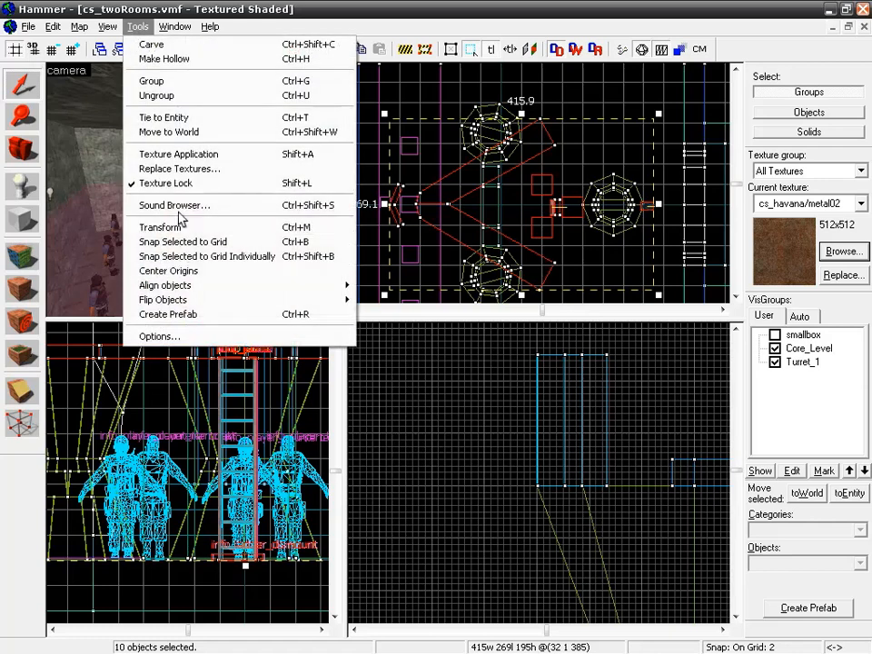
click(178, 226)
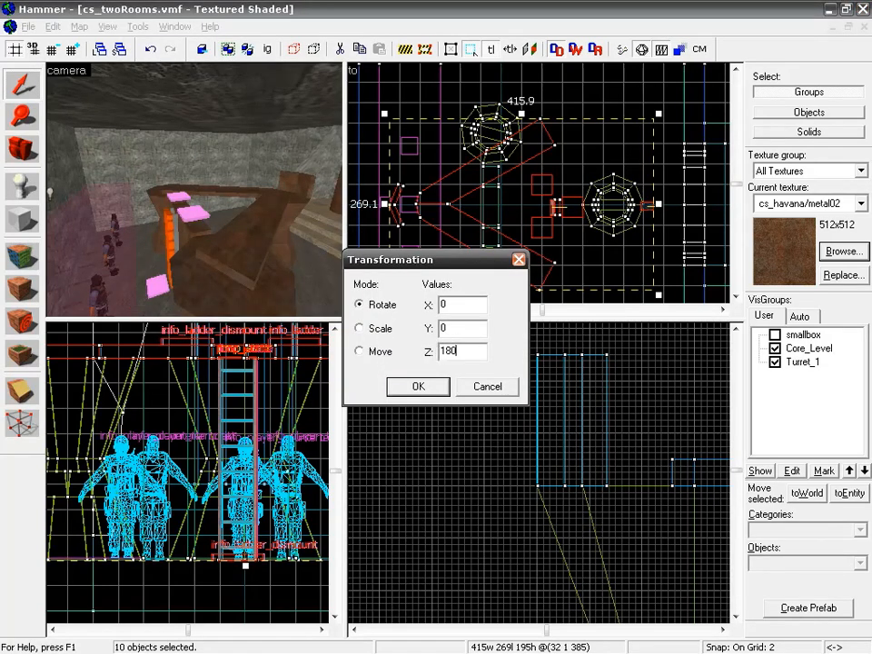
key(Return)
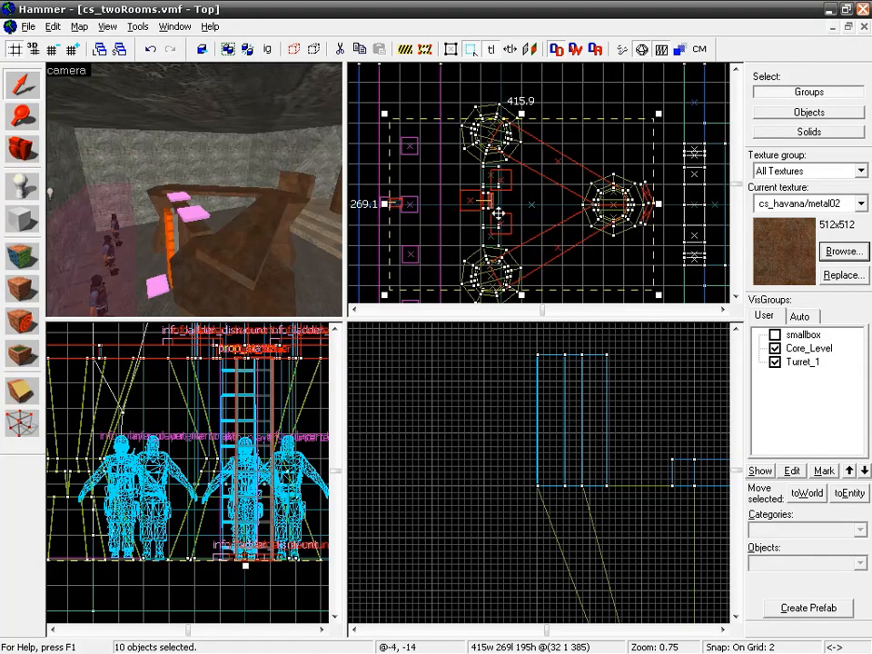
Move the copied objects 16 units toward the Combine light's wall so the ladder stands clear of the turret platform
key(z)
key(w)
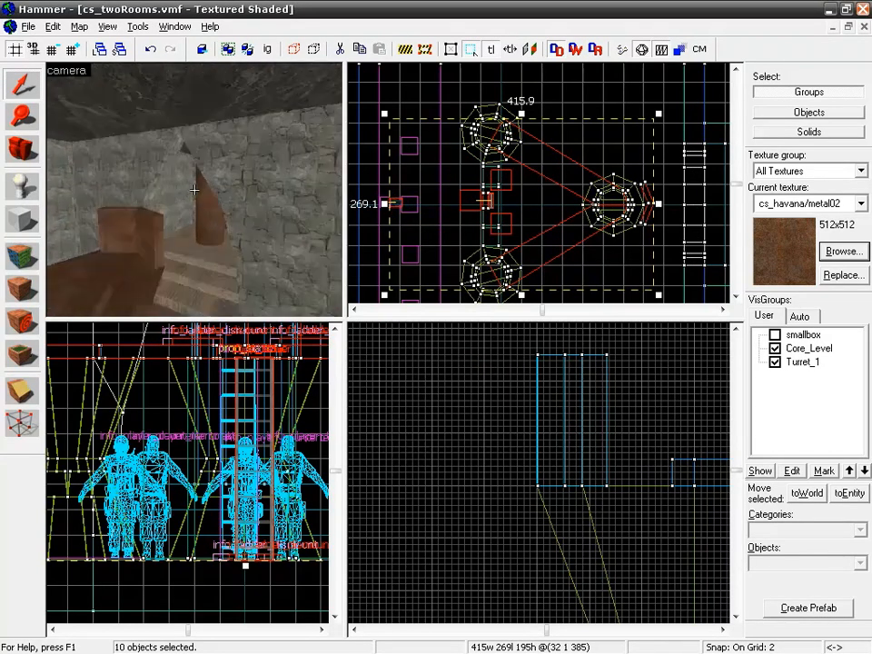
key(w)
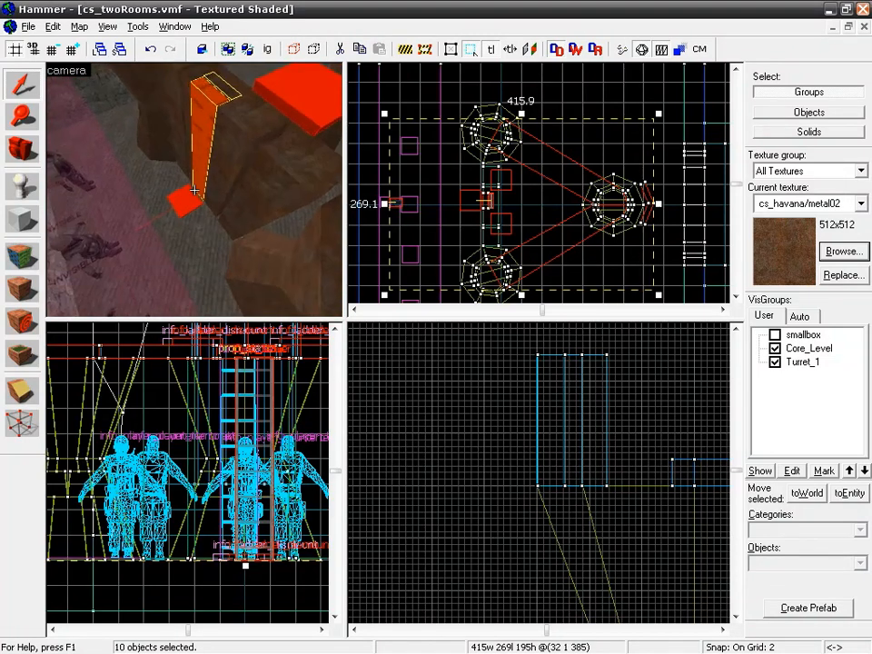
key(z)
scroll(550, 200, up, 8)
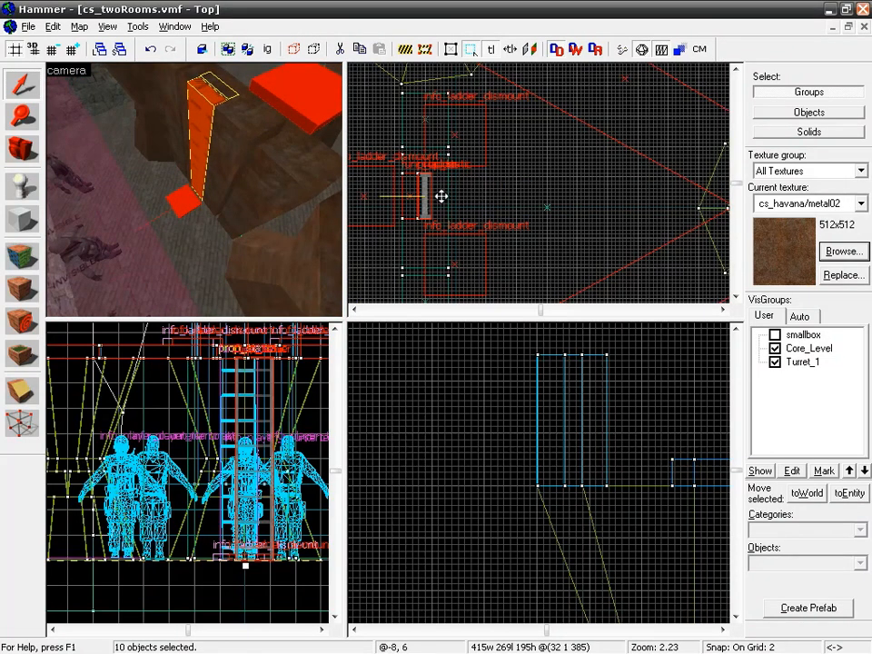
drag(568, 214, 616, 206)
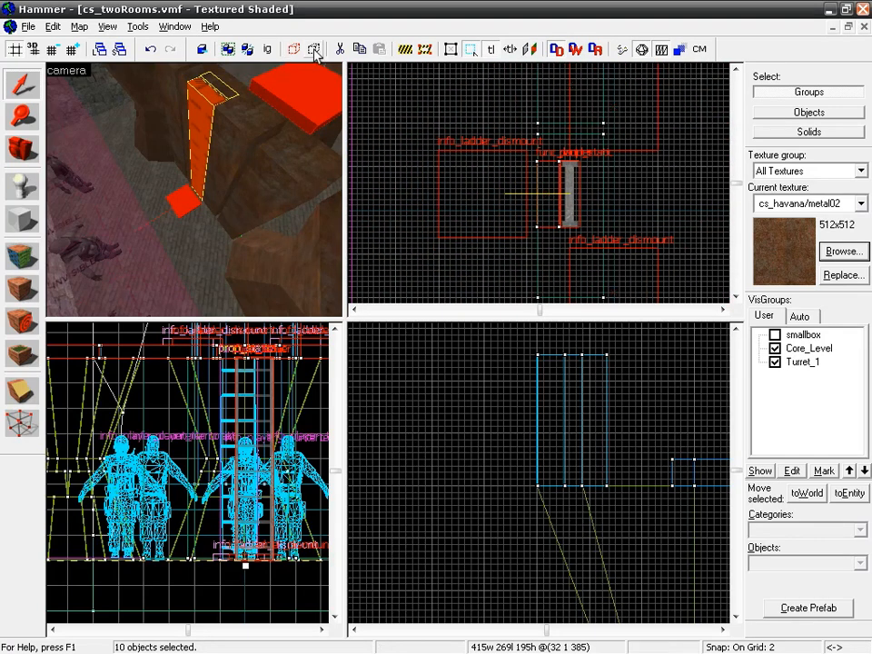
shift+drag(491, 152, 508, 173)
key(z)
key(w)
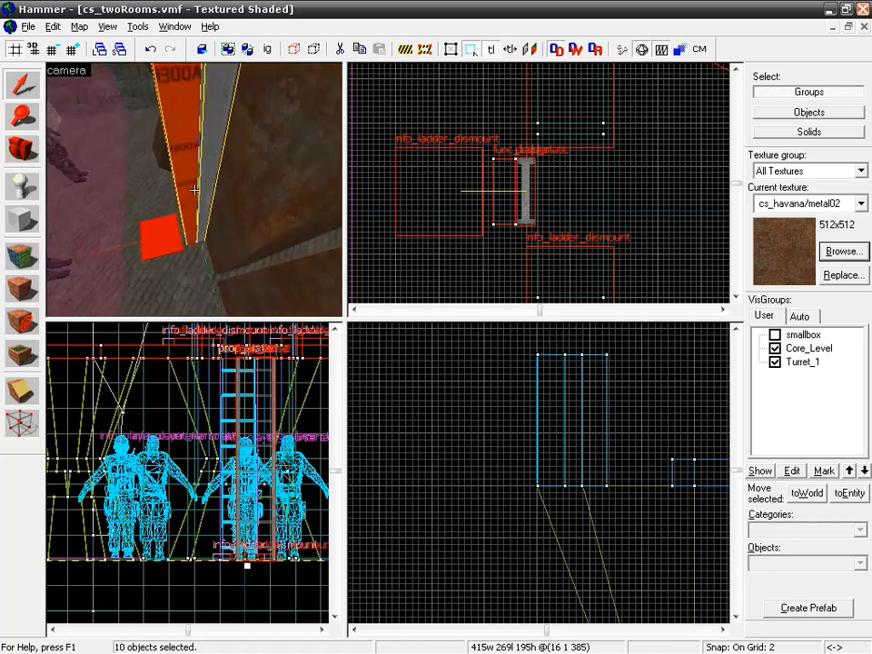
key(z)
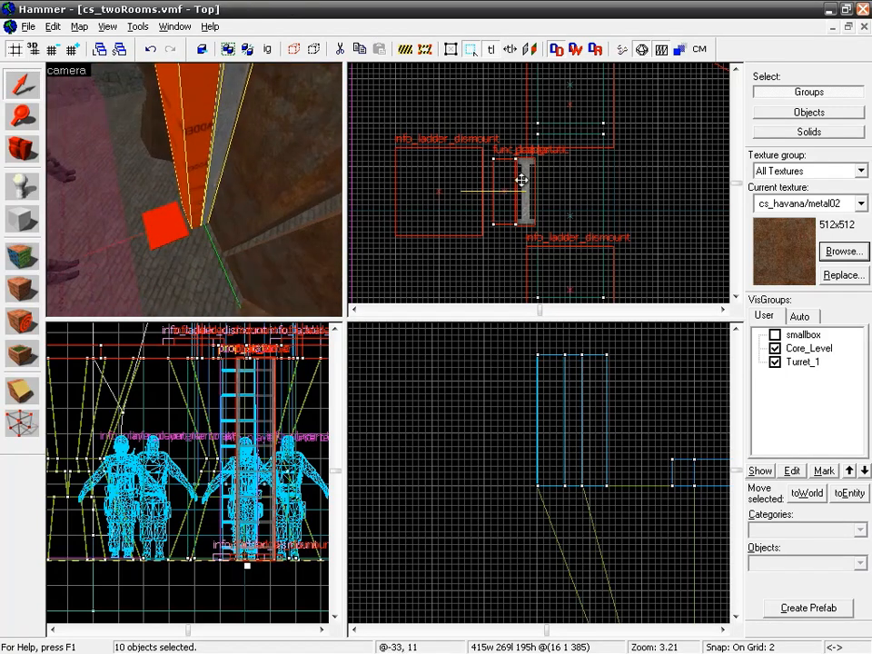
Shift the copied objects 2 units along the Y axis in the top view to line the railing corner up with the round pillar
scroll(508, 187, down, 5)
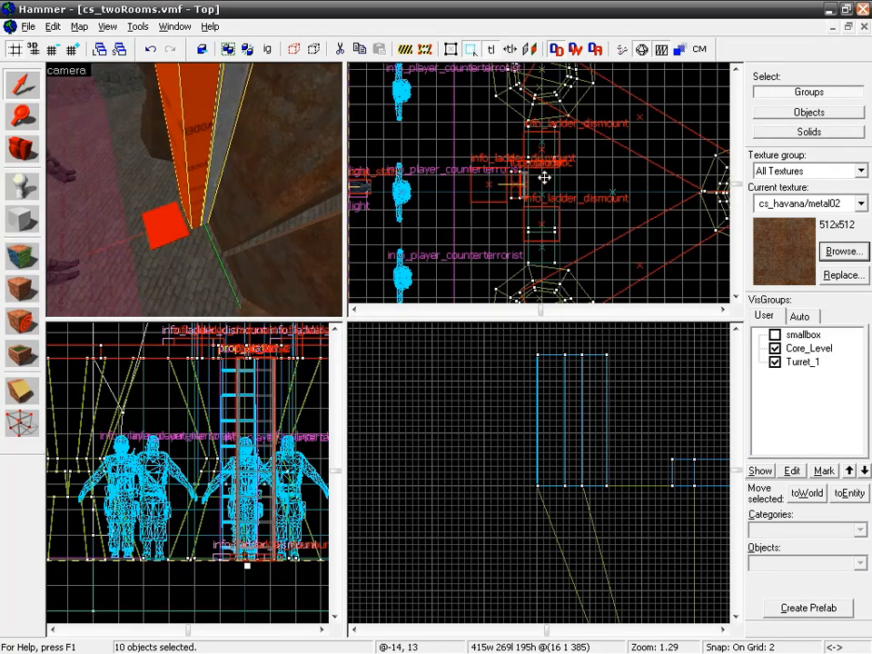
key(z)
key(w)
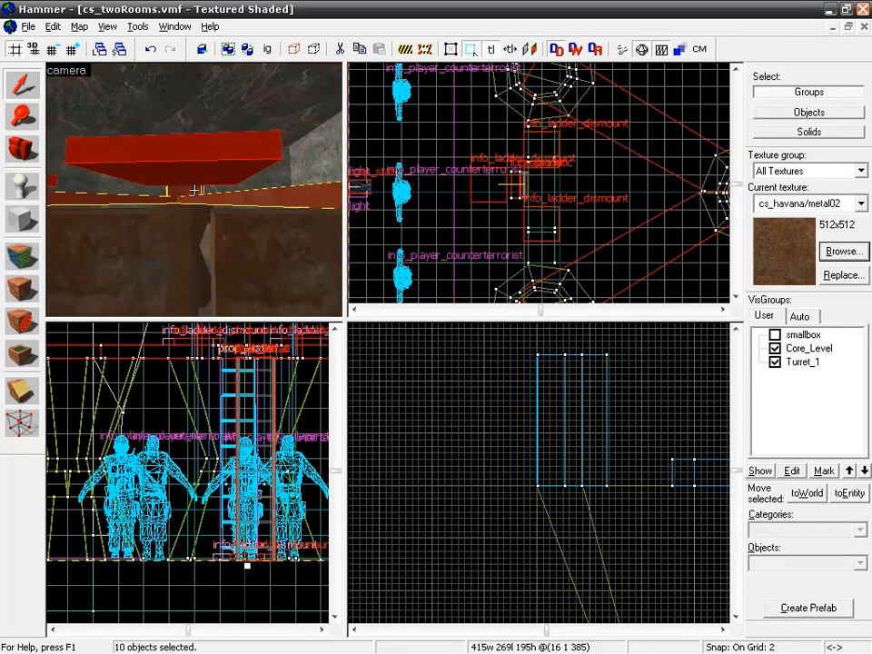
key(w)
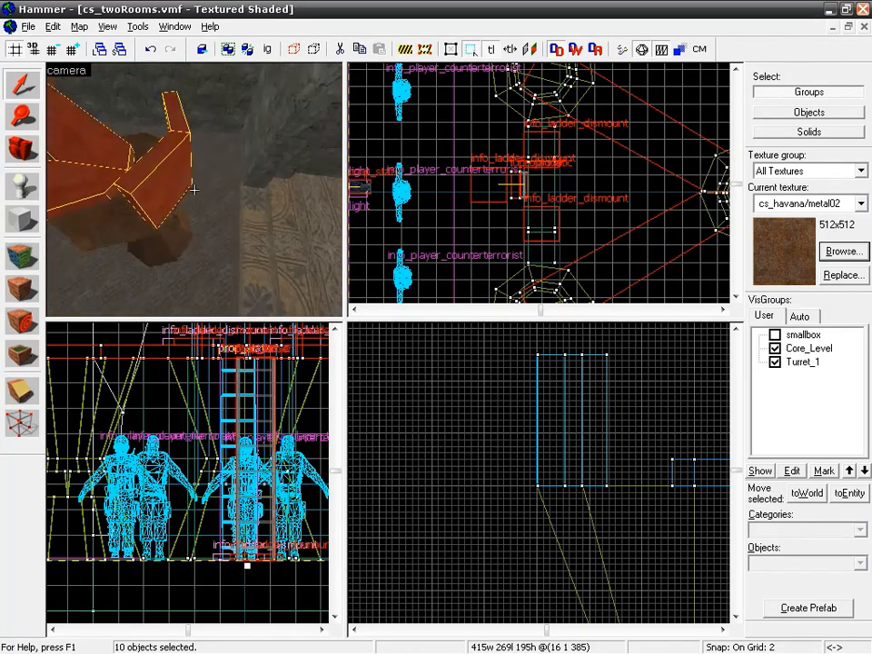
key(z)
middle_drag(627, 196, 419, 205)
scroll(587, 219, up, 6)
drag(608, 180, 606, 195)
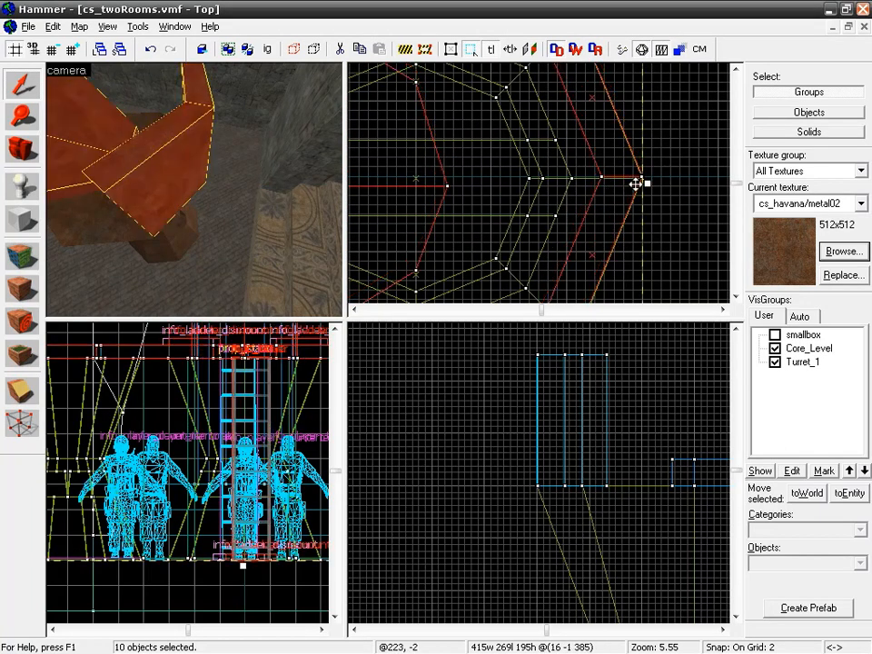
Examine the alignment of the copied walkways and ladder parts with the pillars and platform in the top view
middle_drag(416, 194, 491, 198)
scroll(608, 184, down, 3)
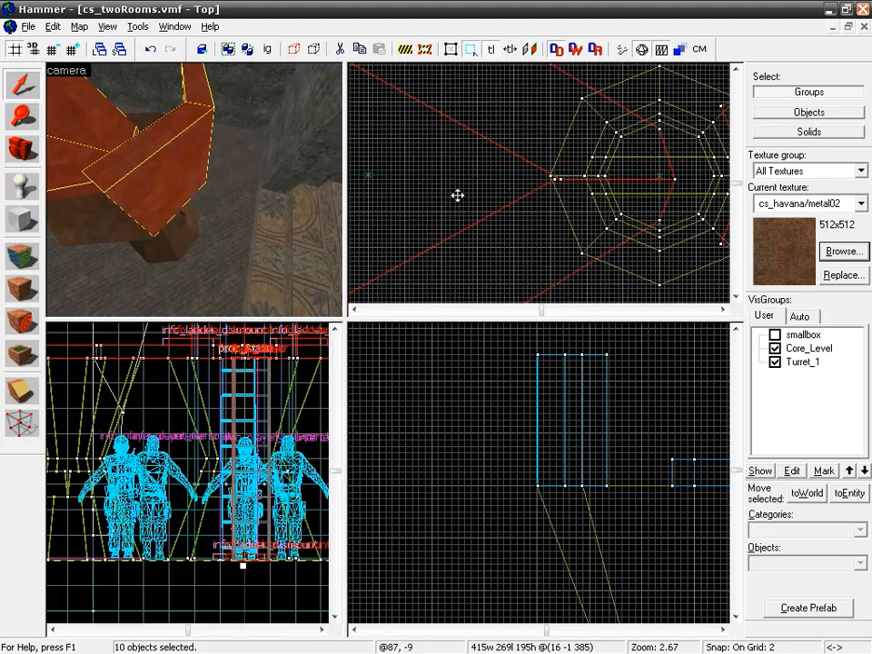
middle_drag(463, 223, 700, 220)
middle_drag(418, 189, 543, 177)
mouse_move(505, 263)
middle_down()
mouse_move(528, 133)
mouse_move(545, 247)
middle_up()
scroll(534, 161, down, 4)
scroll(540, 219, up, 5)
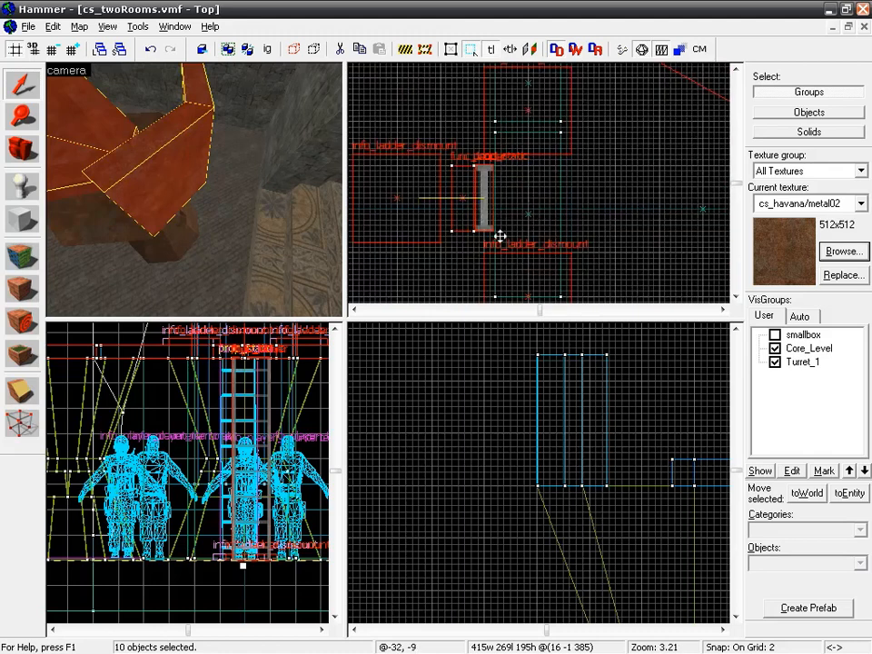
middle_drag(460, 227, 529, 214)
scroll(561, 182, up, 4)
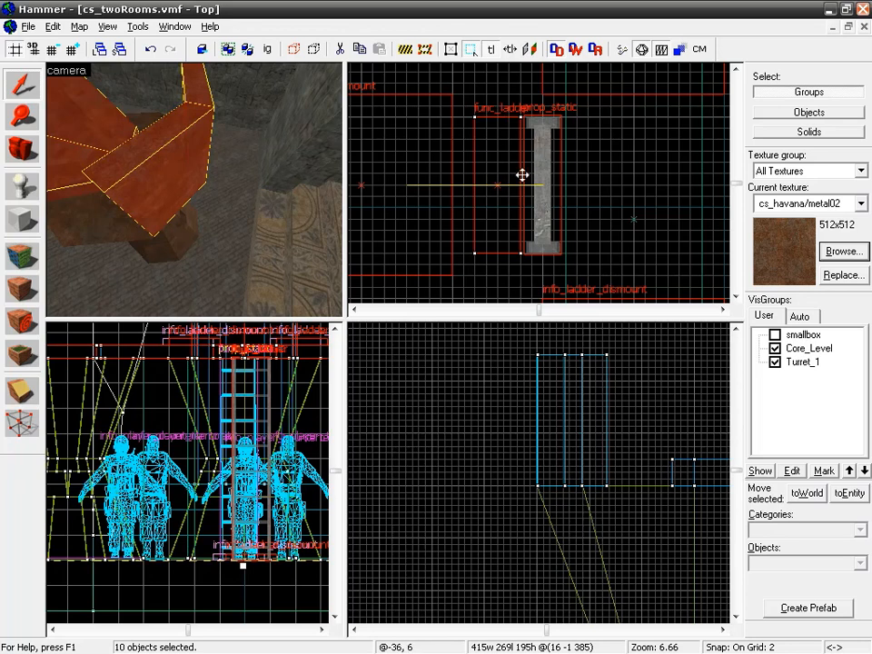
Move the opposite room's light entity about 21 units out from the wall, in front of the copied Combine light prop, and deselect it
key(z)
key(w)
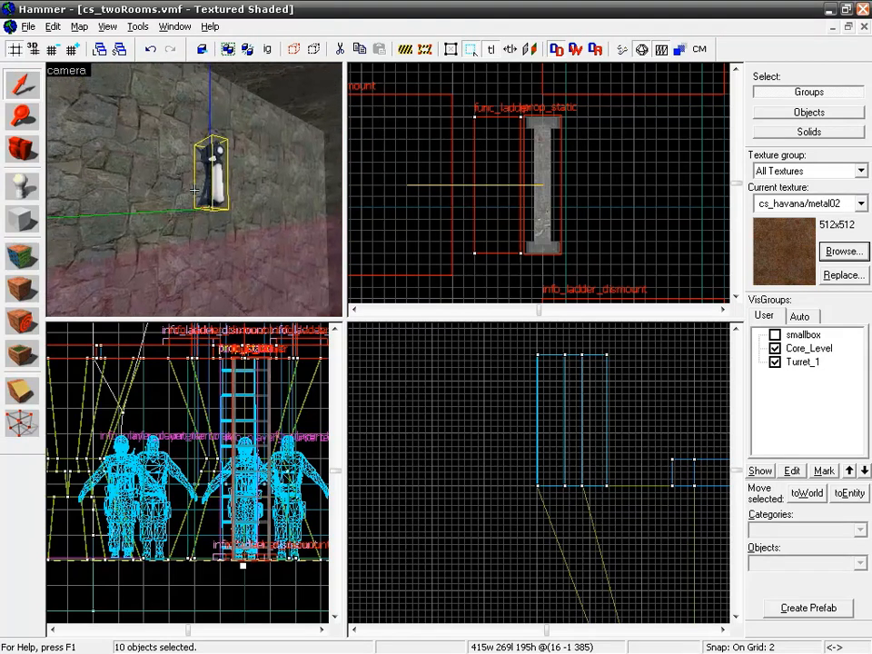
key(a)
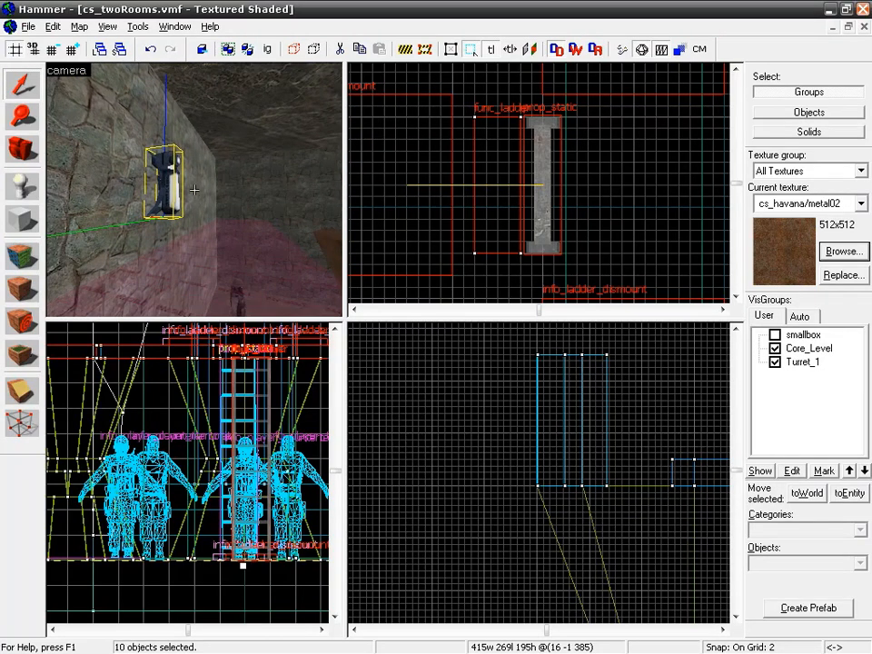
key(z)
scroll(419, 240, down, 2)
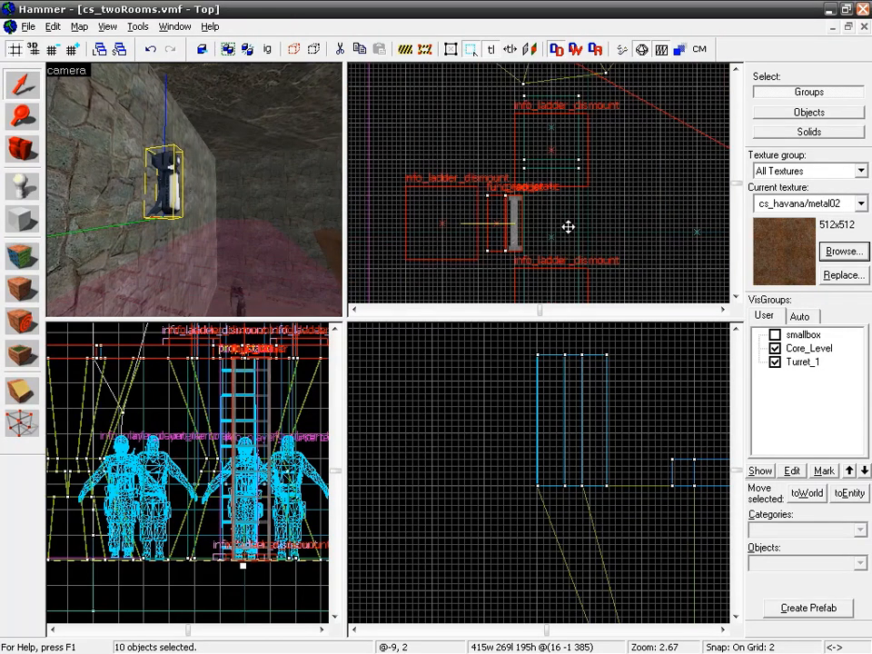
scroll(570, 228, up, 2)
click(465, 255)
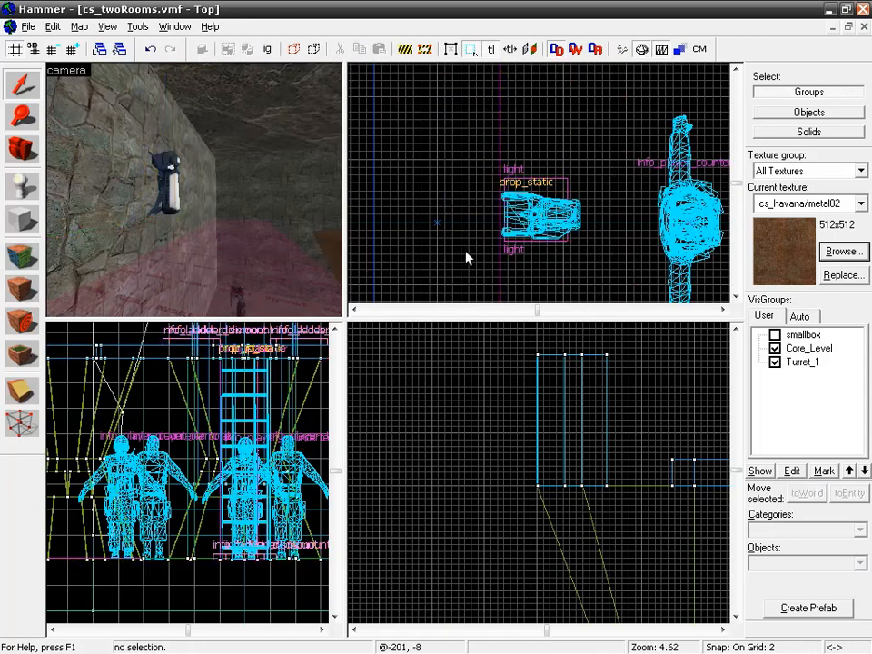
click(552, 179)
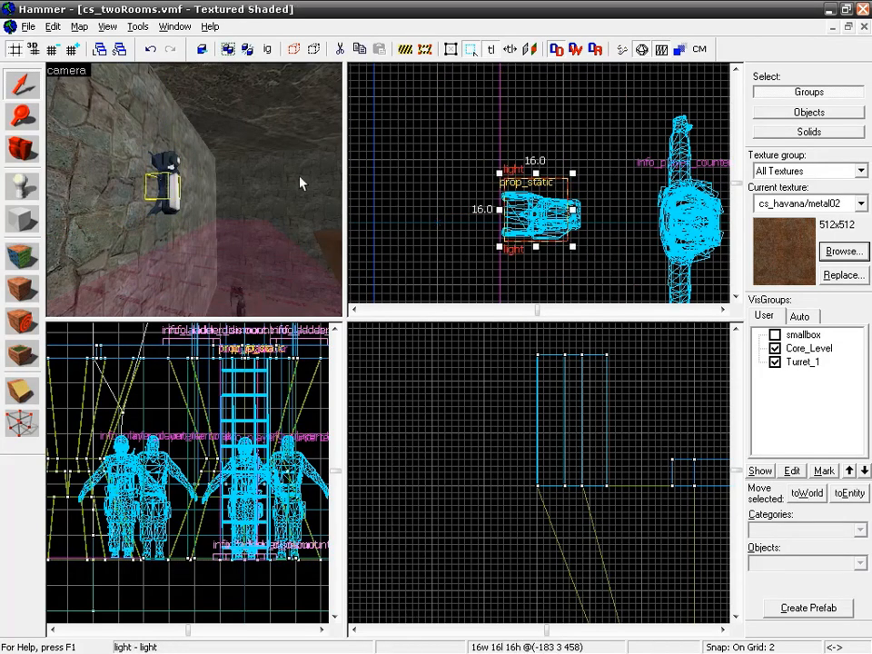
drag(542, 205, 615, 228)
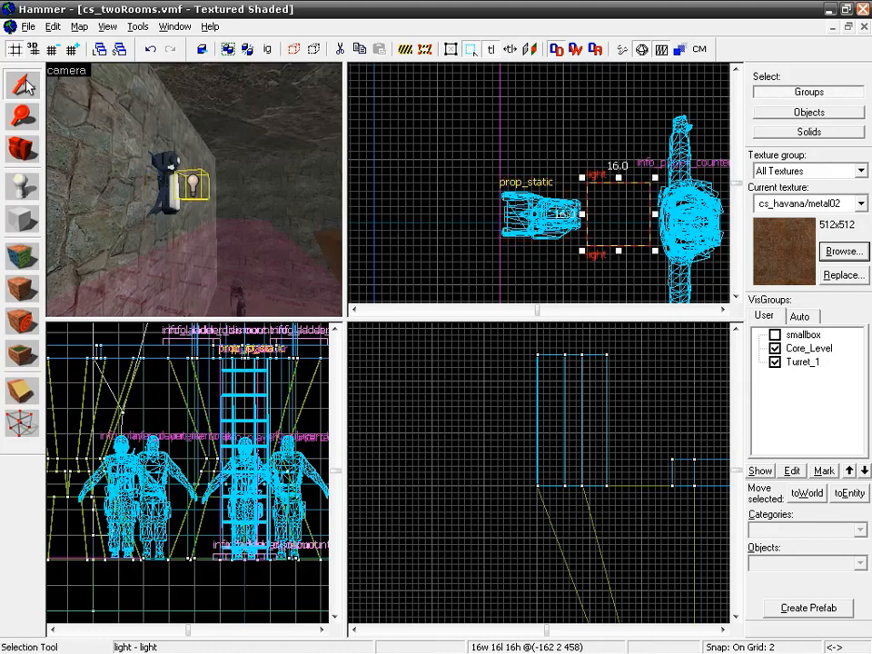
click(432, 203)
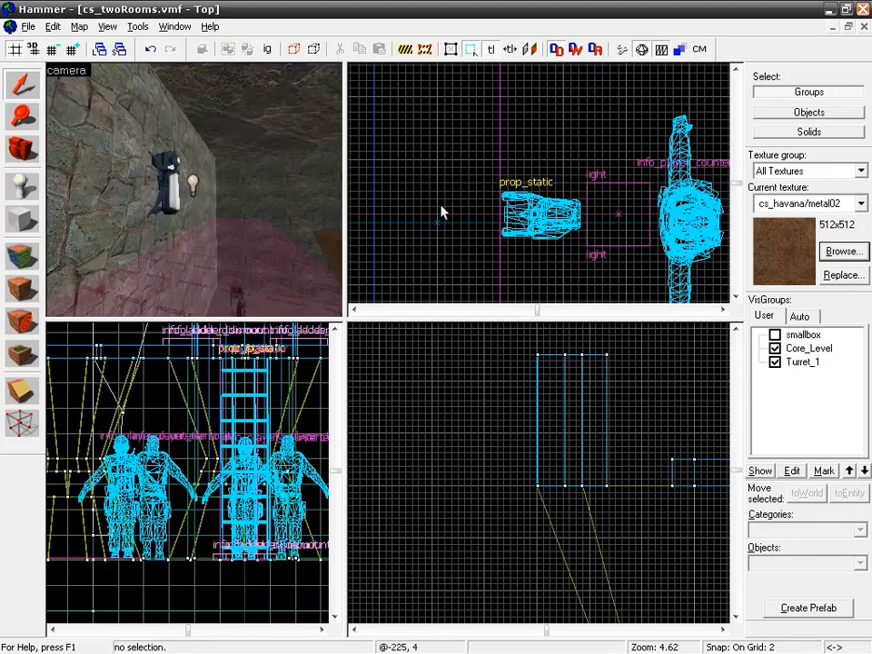
Lighten the blue brightness colour of the two light_spot entities on either side of the round rusty pillar
key(z)
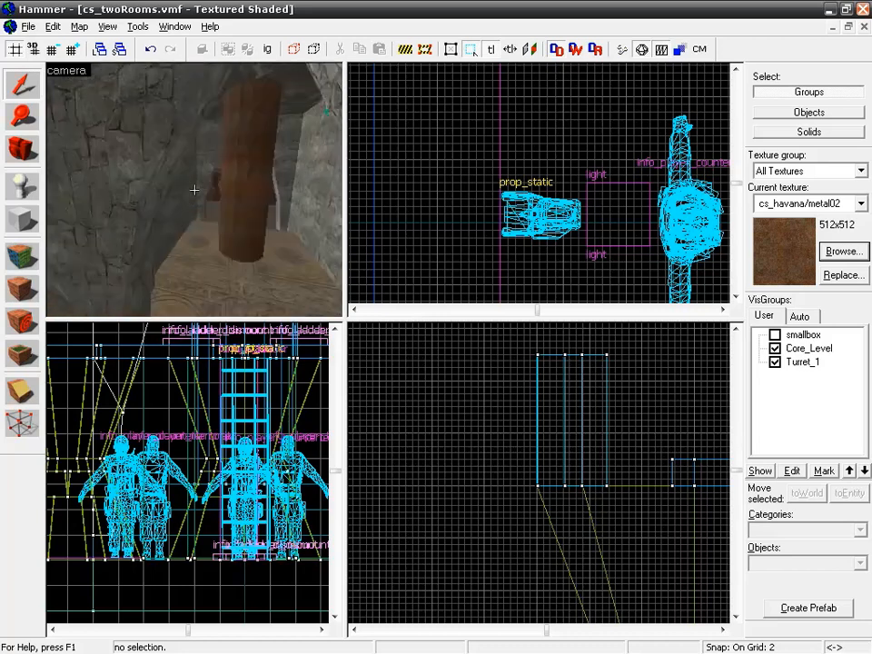
key(z)
click(117, 135)
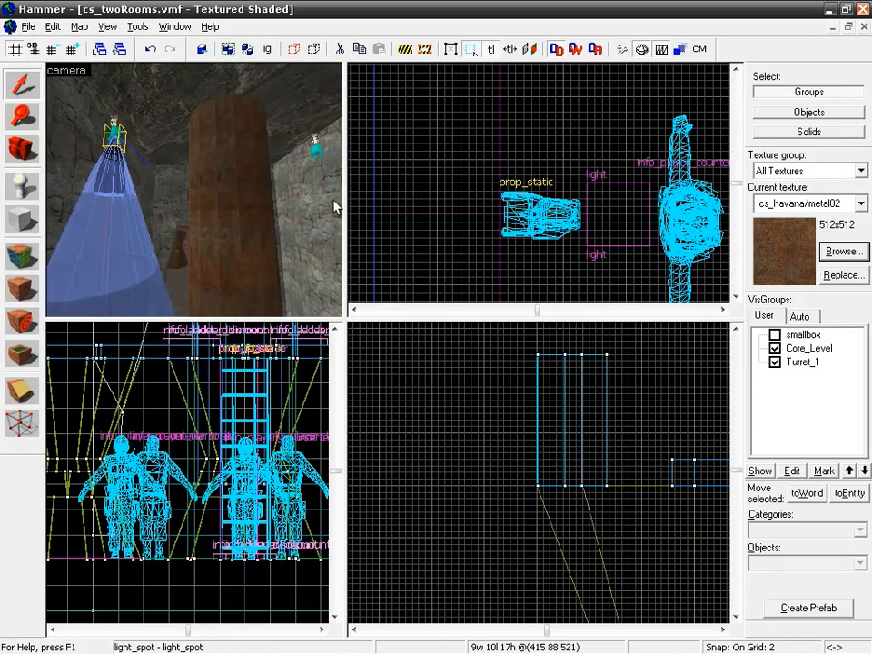
ctrl+click(317, 149)
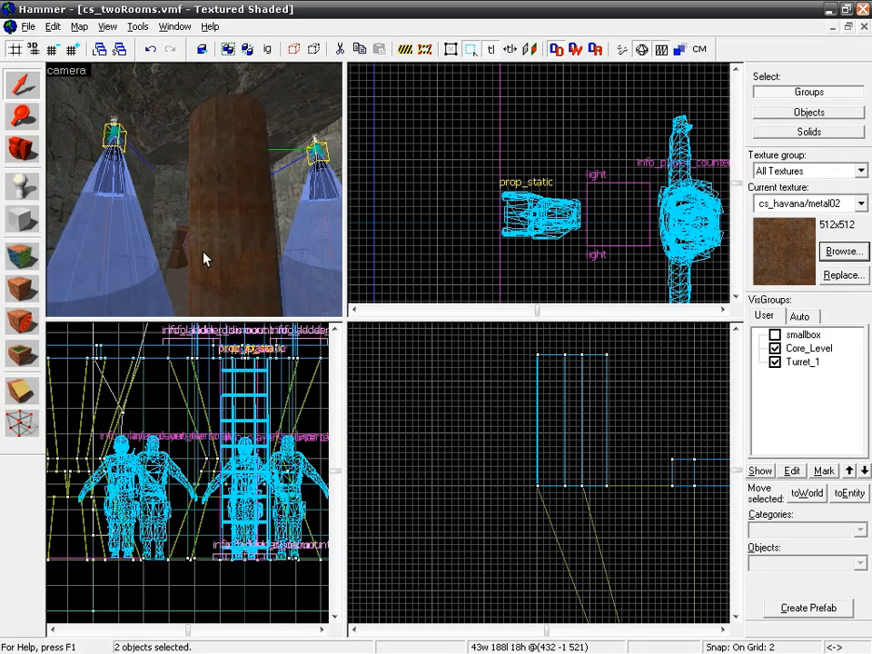
key(alt+Return)
drag(548, 434, 511, 227)
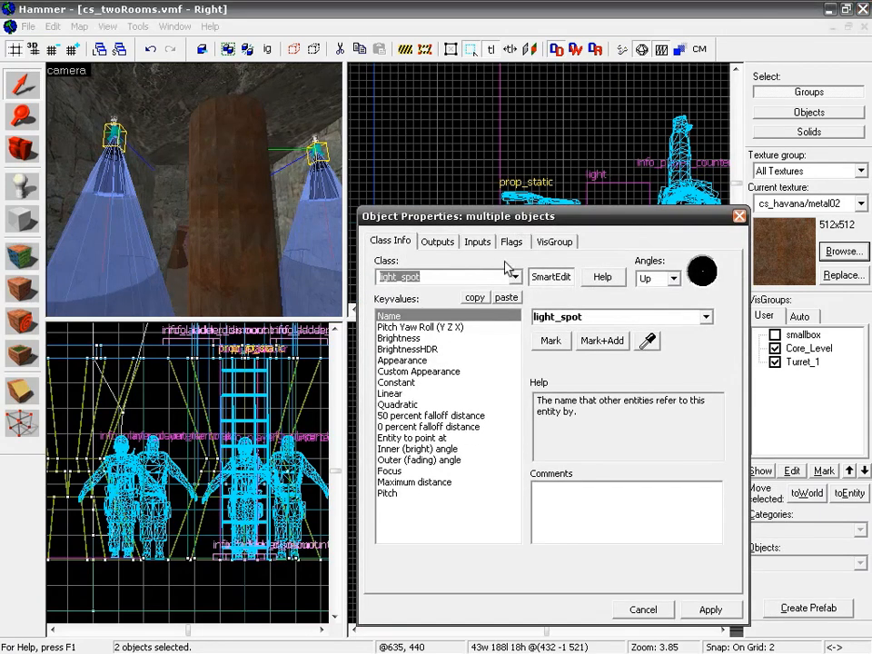
click(427, 338)
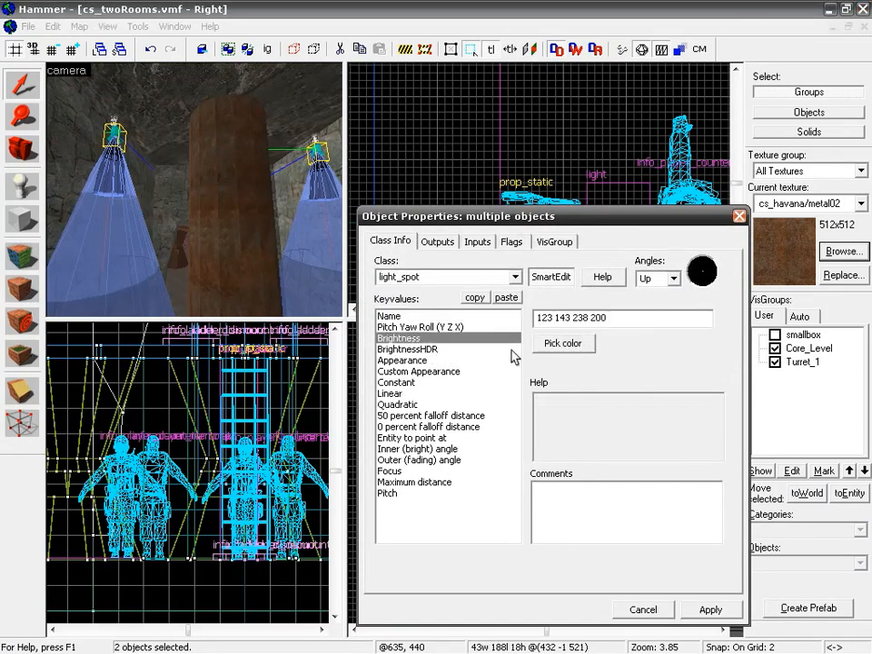
click(567, 397)
drag(736, 356, 737, 349)
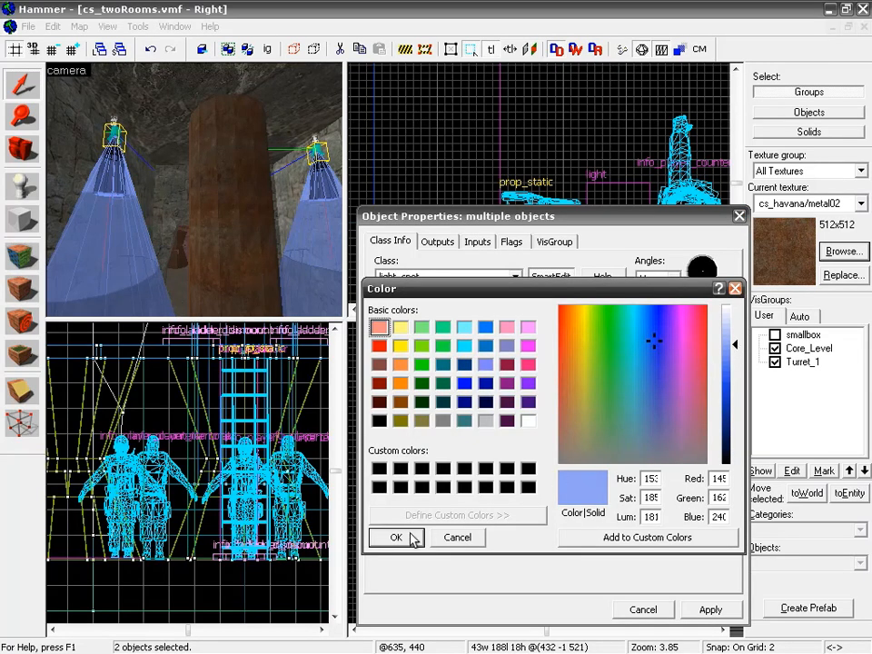
drag(736, 344, 736, 339)
click(404, 536)
Set the outer (fading) angle of both selected spotlights to 24, apply it and close their properties
click(472, 460)
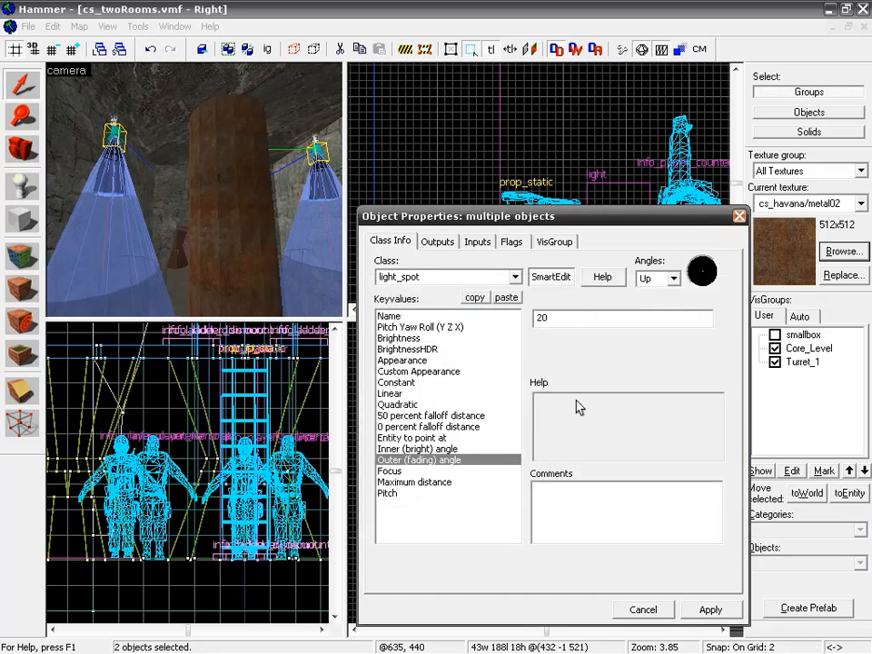
drag(552, 323, 524, 325)
text(25)
click(703, 608)
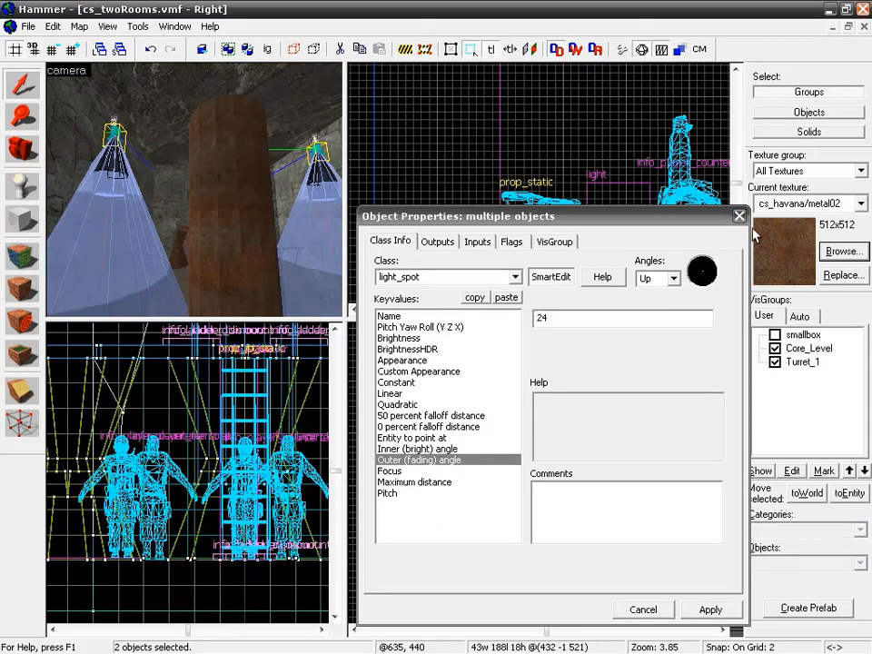
click(739, 216)
Save the map and compile it with BSP, VIS and RAD all at Normal, running the game after compiling
key(z)
key(s)
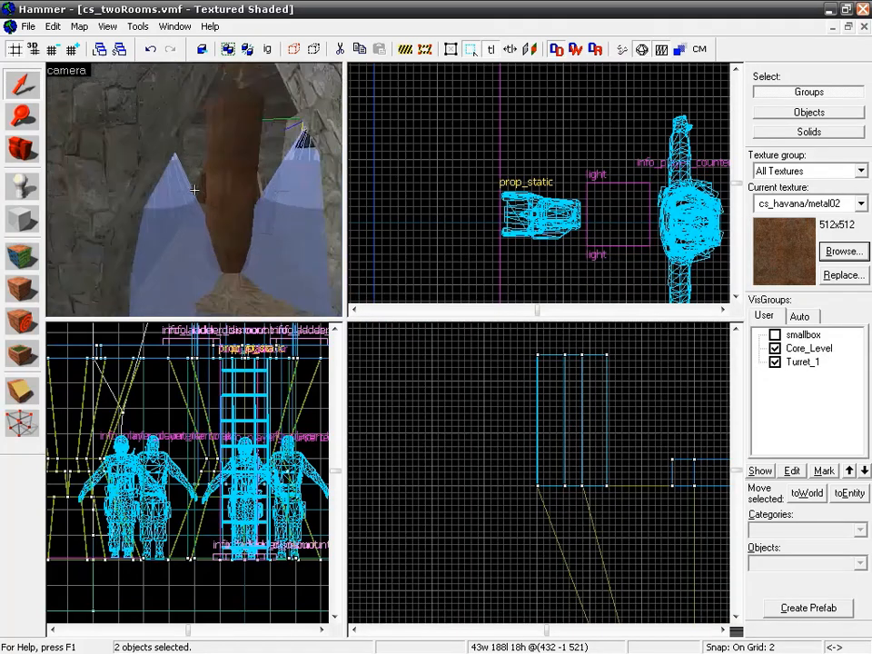
key(z)
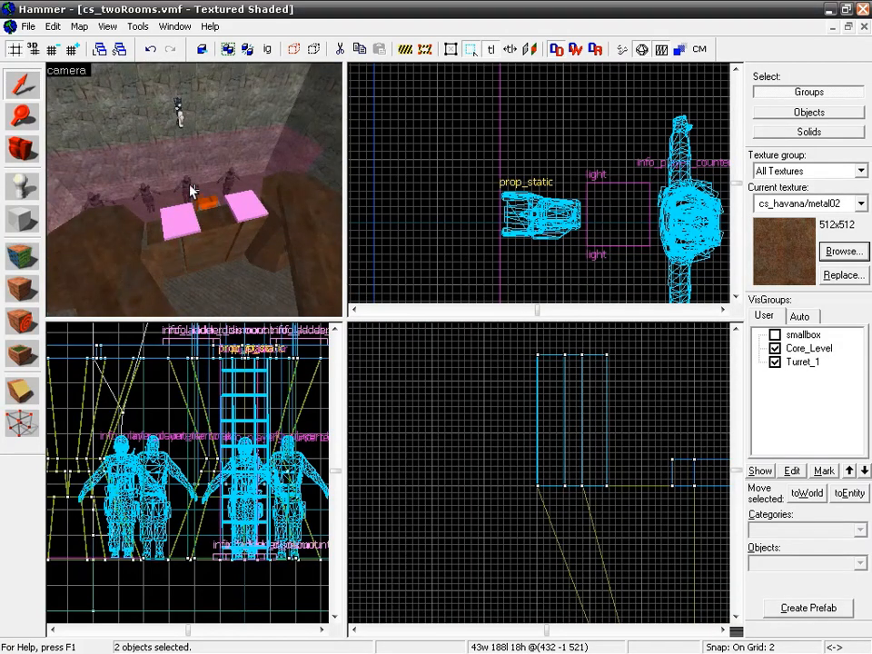
click(30, 28)
click(38, 84)
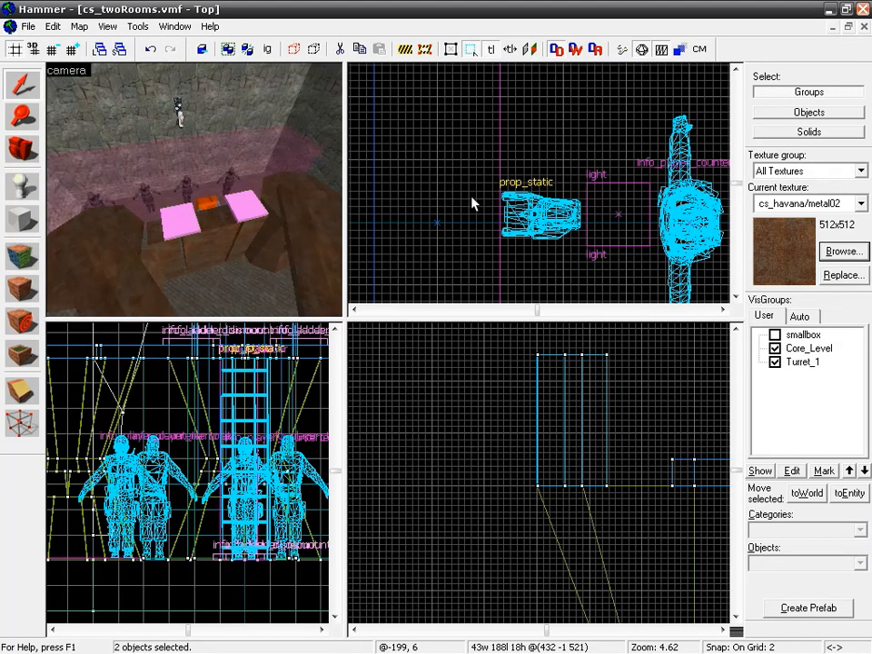
click(621, 50)
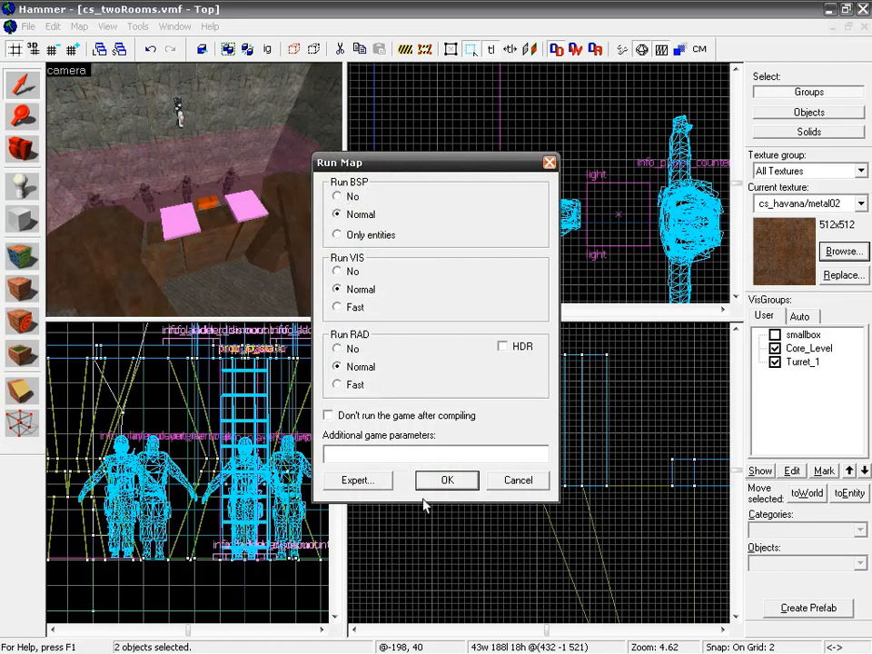
click(451, 483)
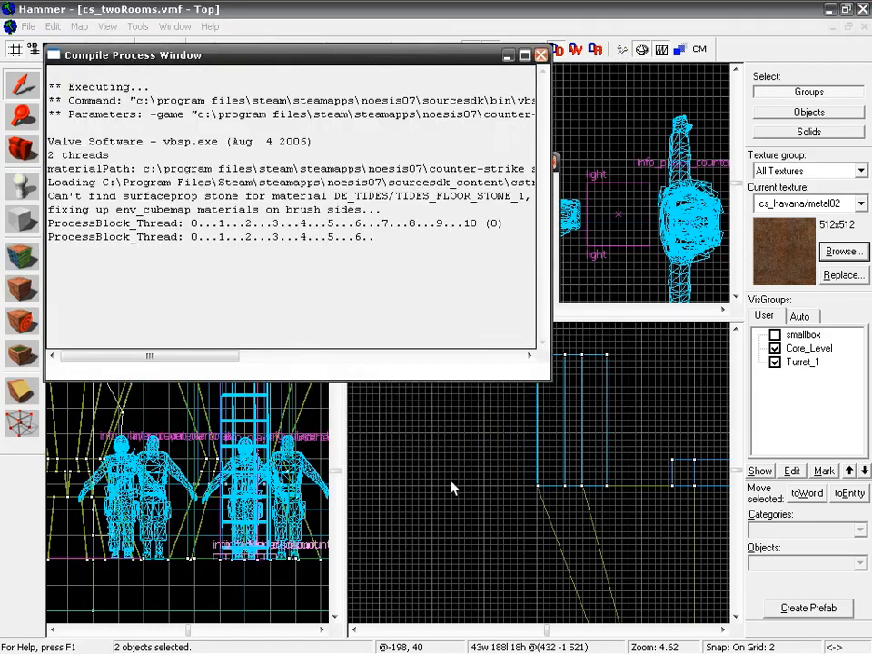